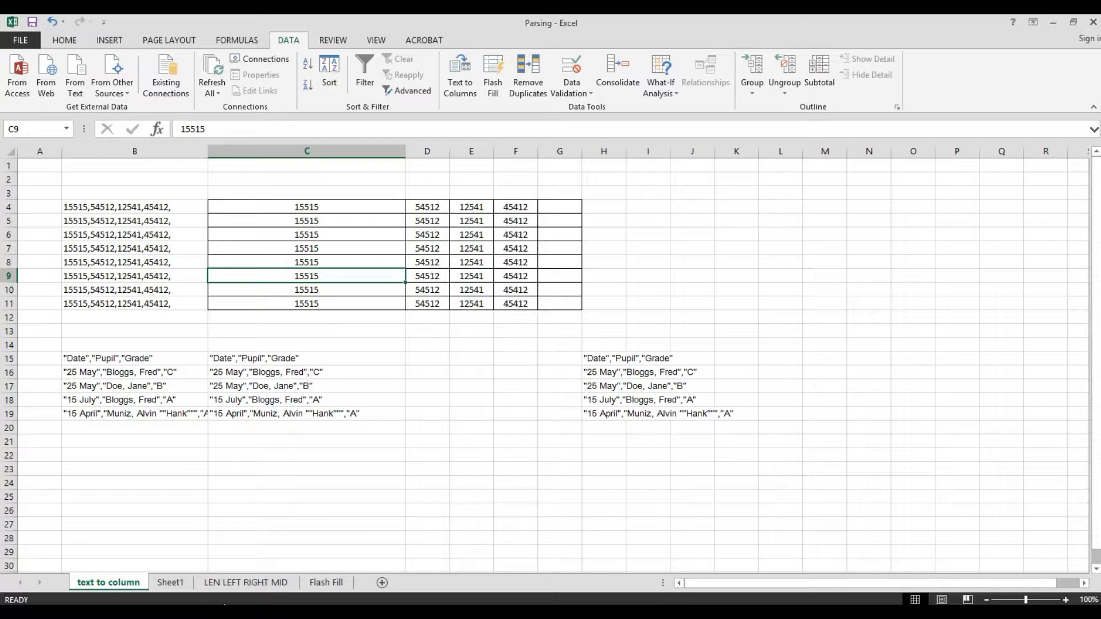
- Open the LEN LEFT RIGHT MID sheet and examine the names in A5:A6 and the function headings
left_click(233, 583)
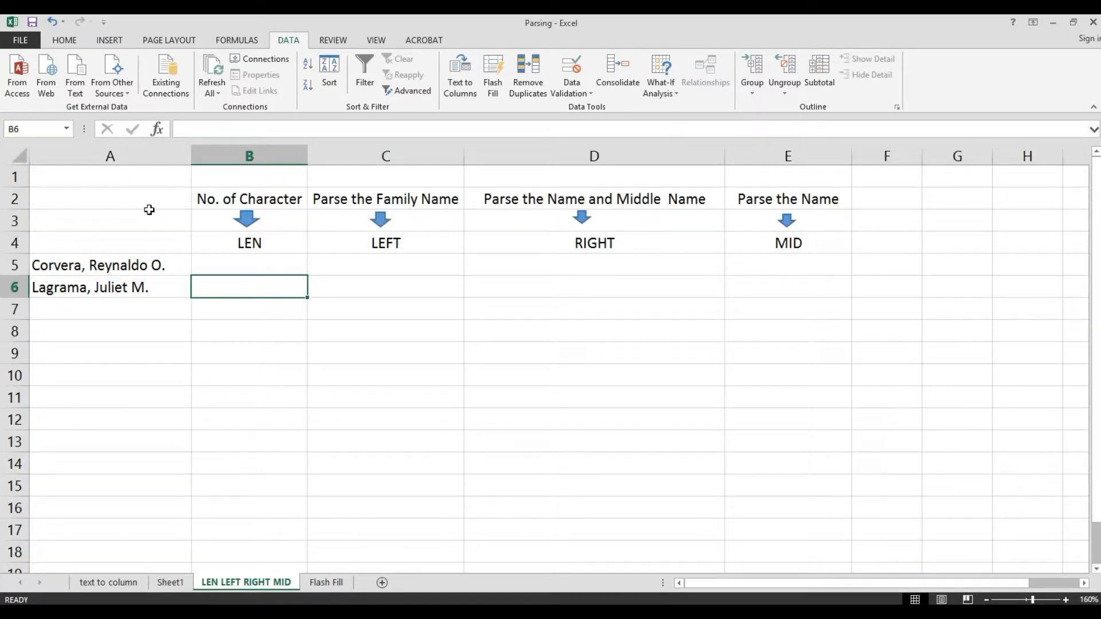
left_click_drag(98, 265, 99, 310)
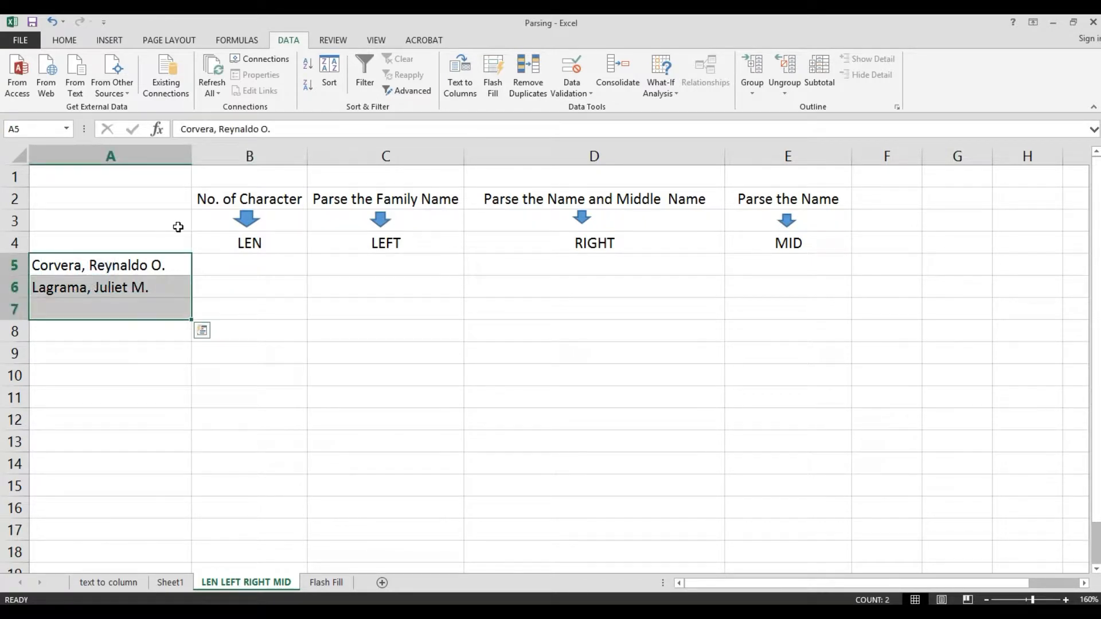
left_click(241, 245)
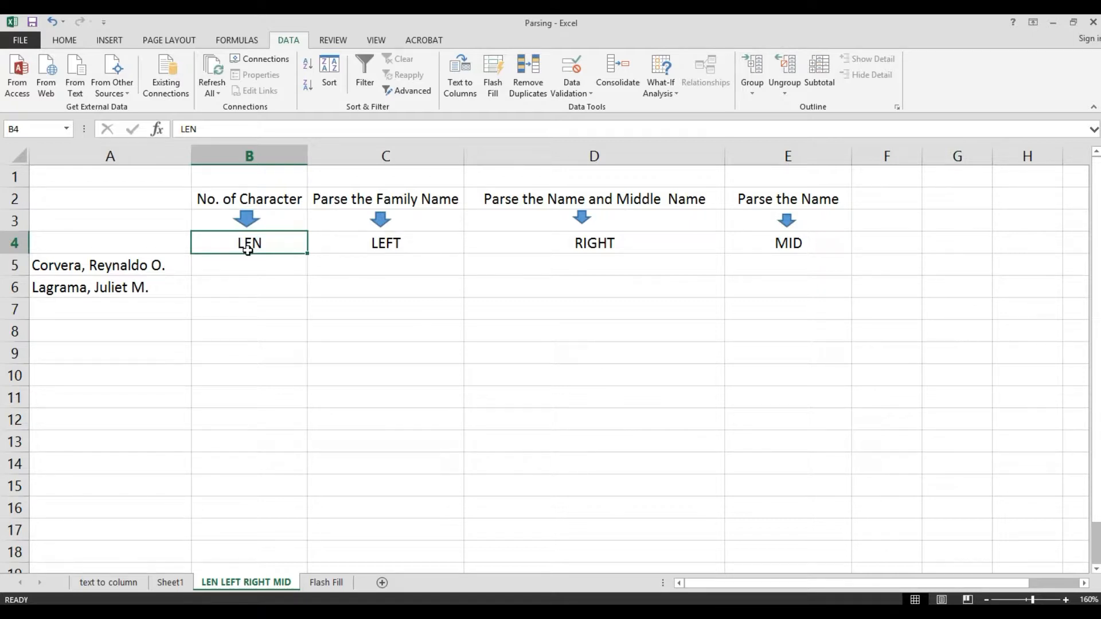
left_click(146, 267)
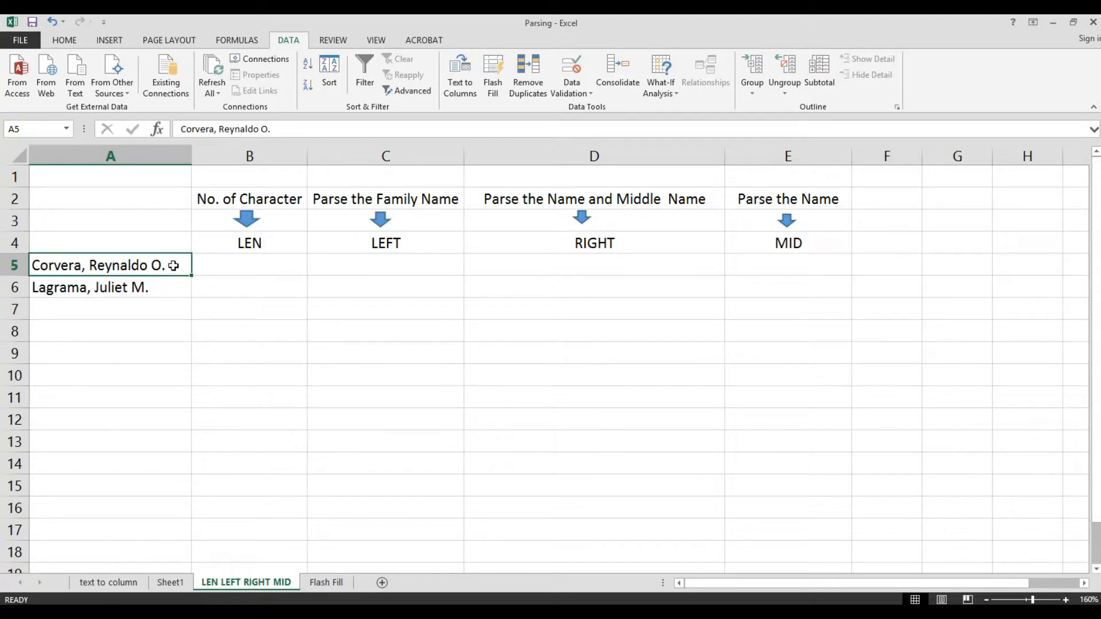
left_click(251, 245)
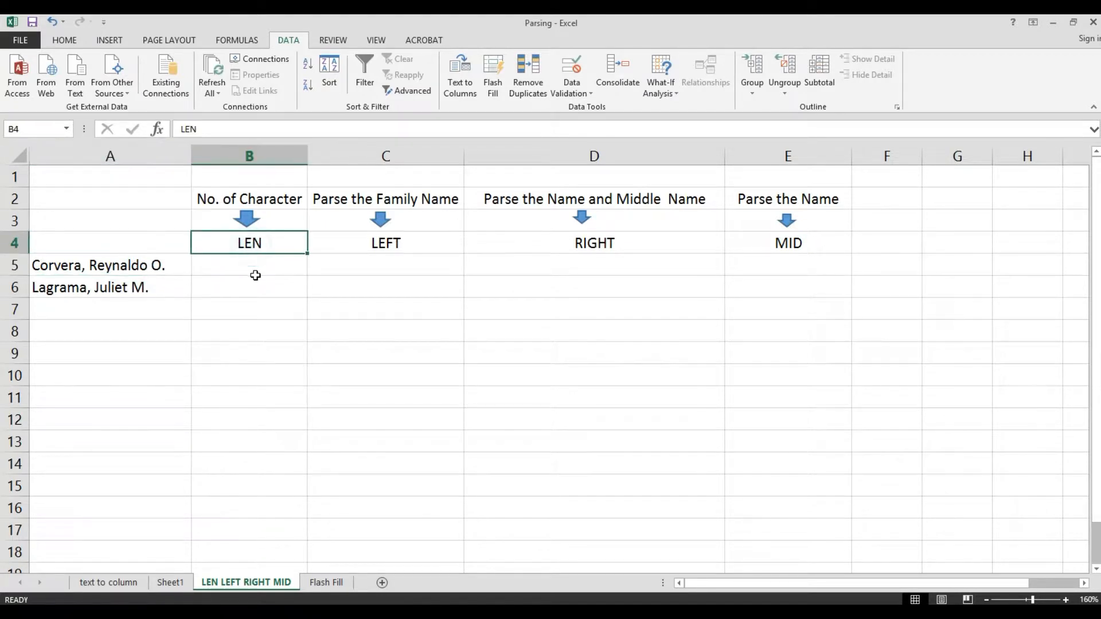
left_click(249, 263)
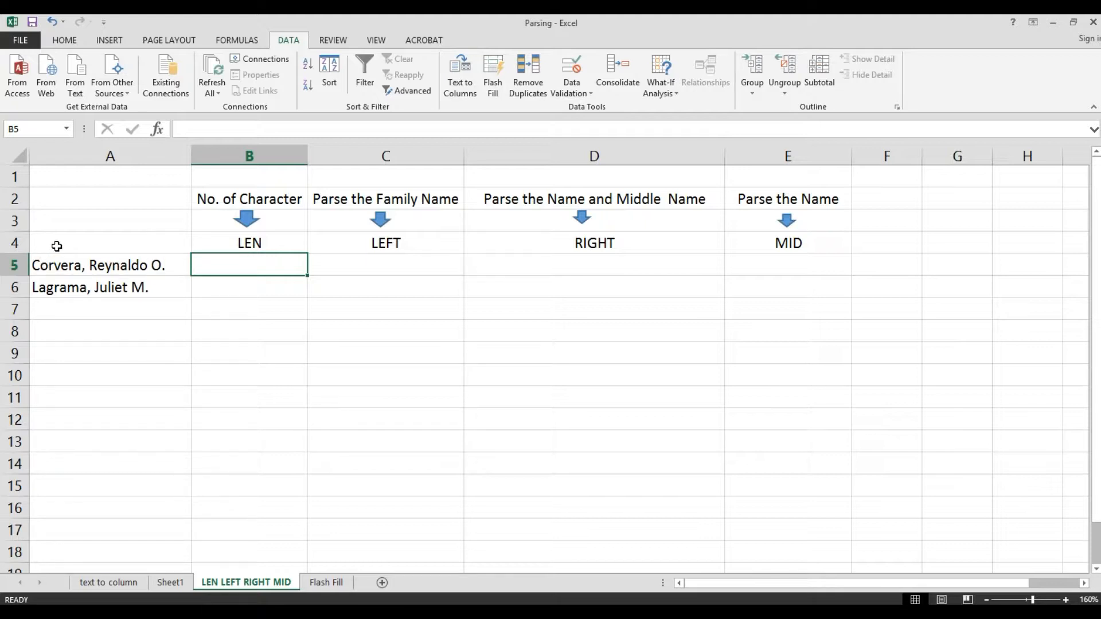
left_click(85, 263)
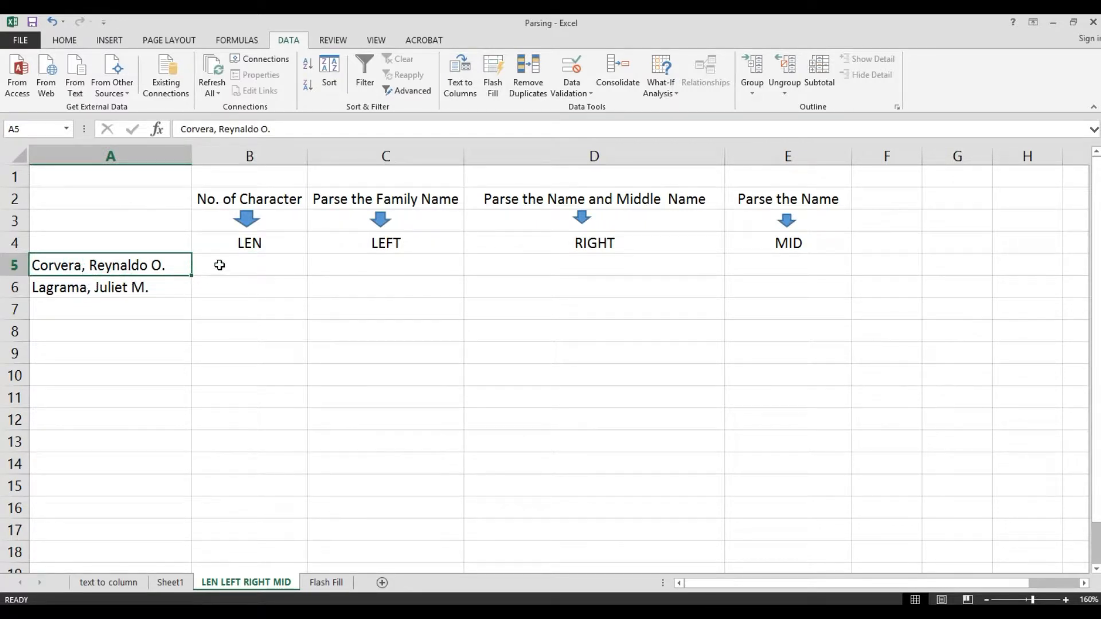
- Enter the formula =LEN(A5) in B5 to count the characters in the first name
left_click(220, 265)
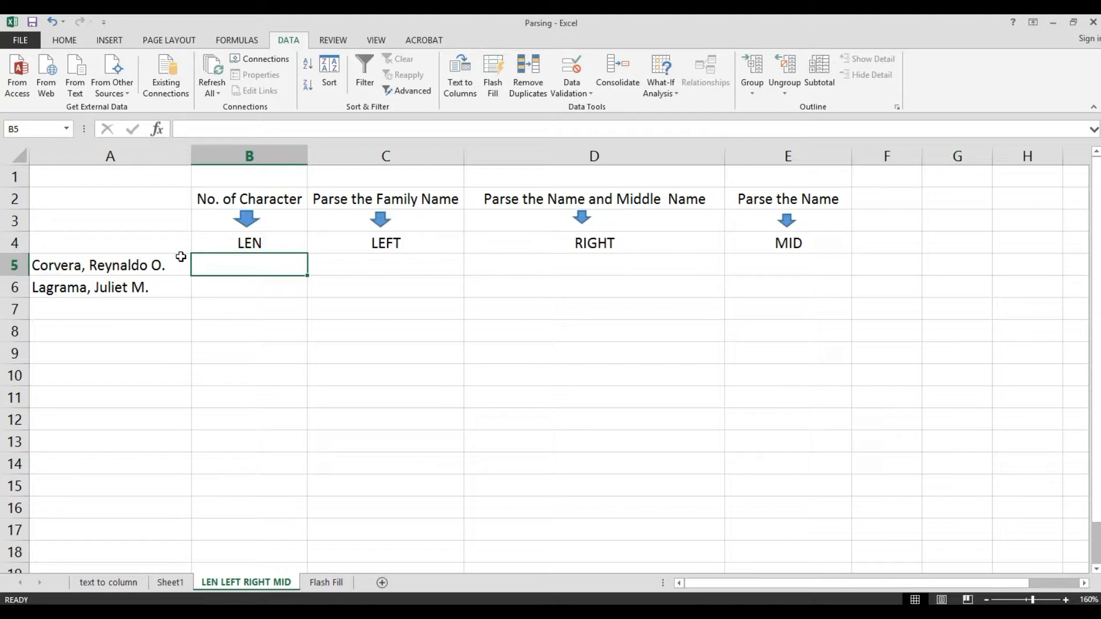
type("=")
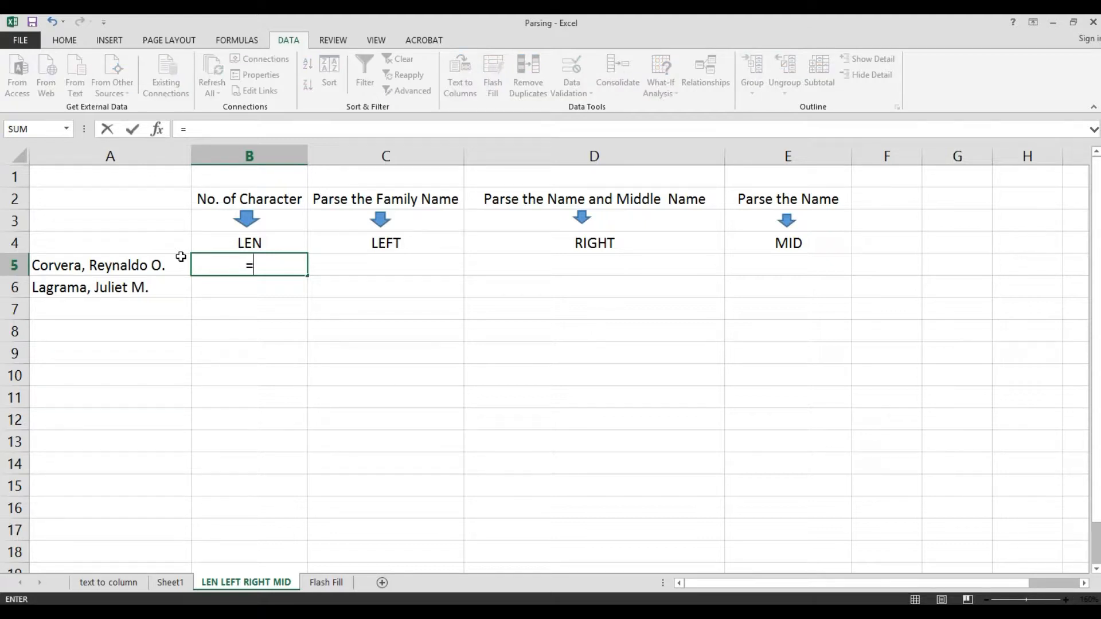
type("LE")
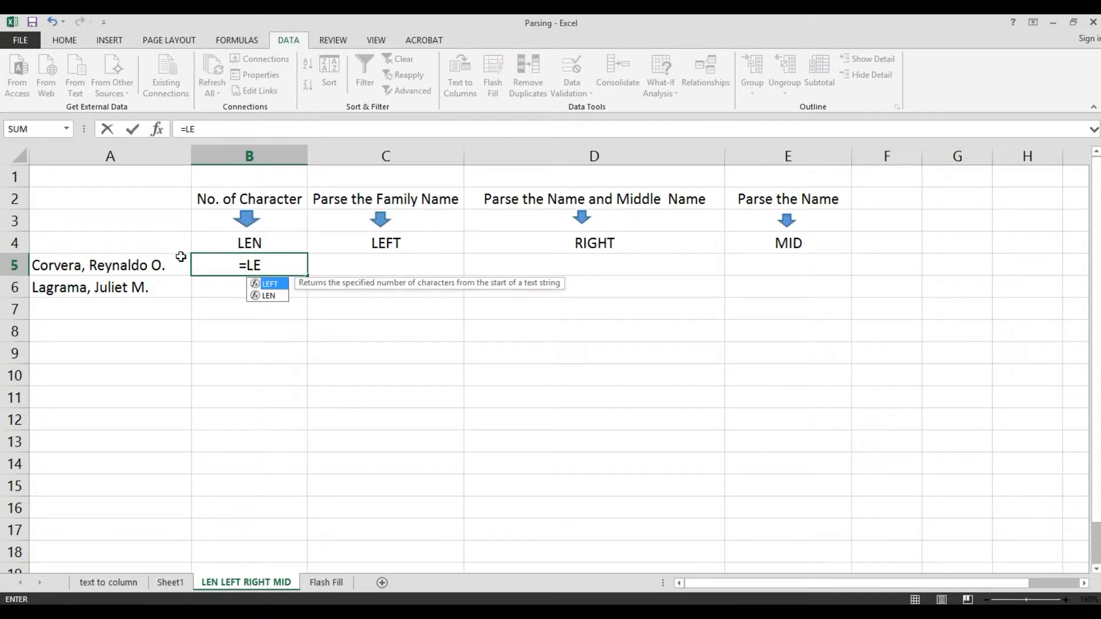
key("Down")
key("Tab")
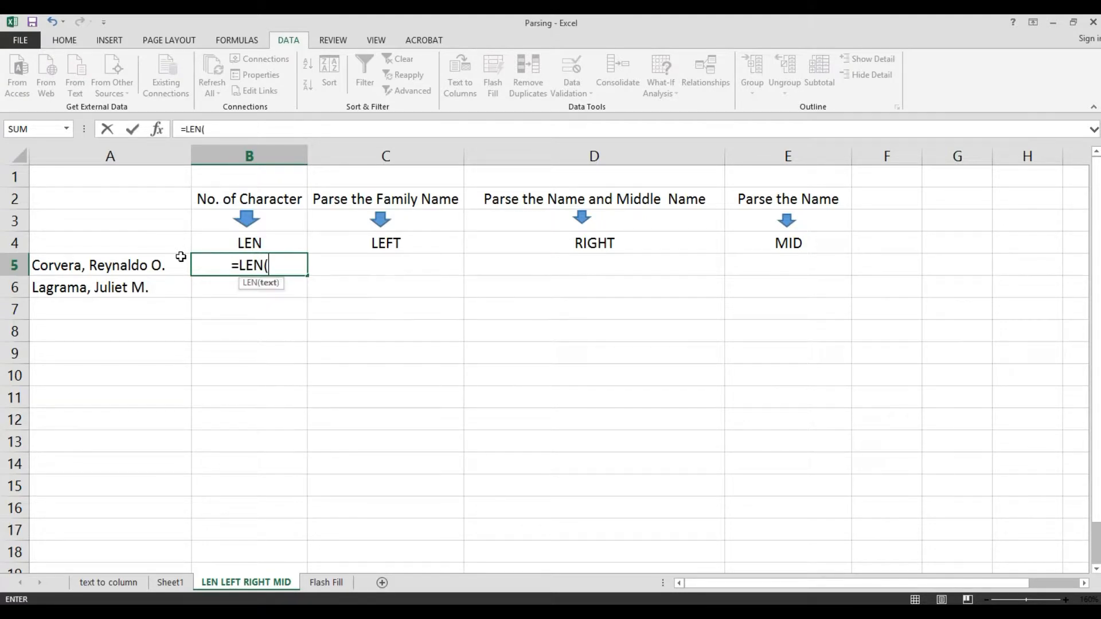
left_click(102, 266)
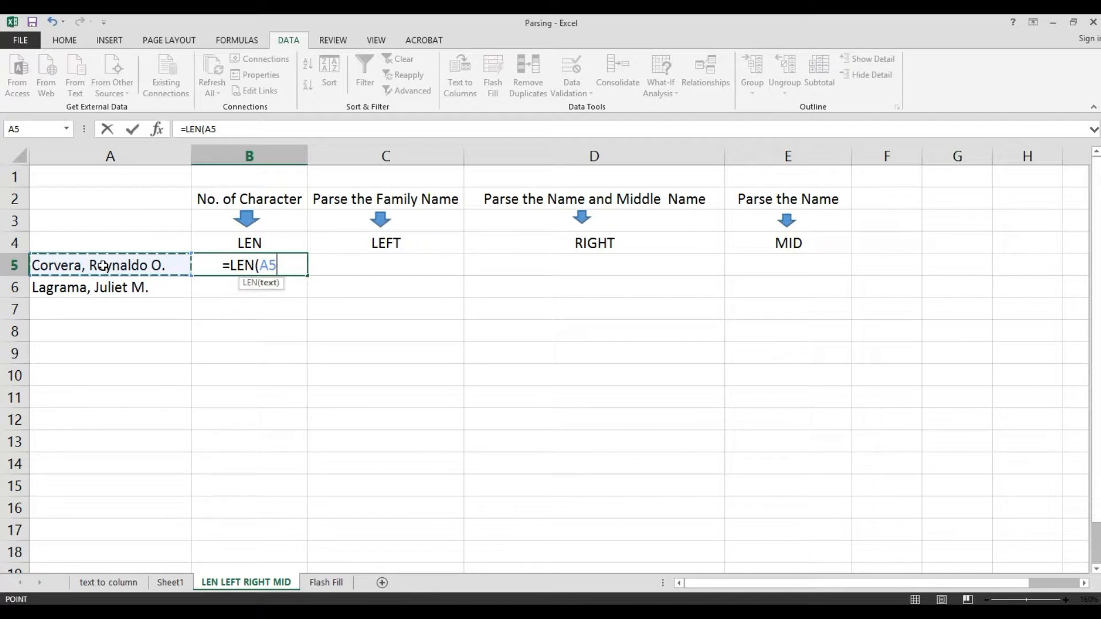
type(")")
key("BackSpace")
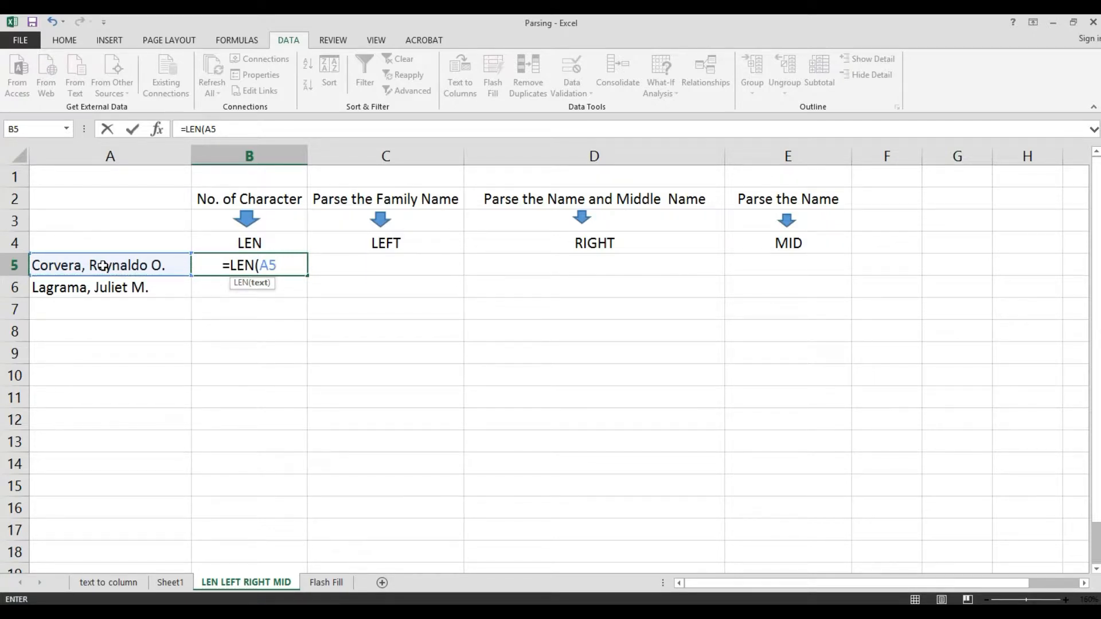
key("Return")
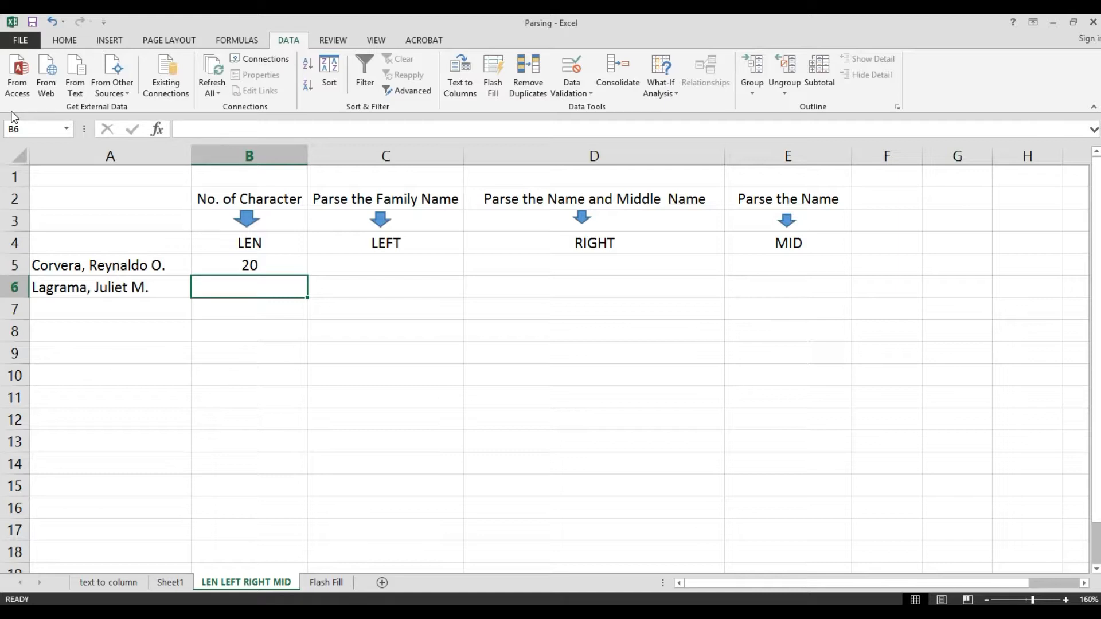
- Enter the formula =LEN(A6) in B6 to count the characters in the second name
key("Up")
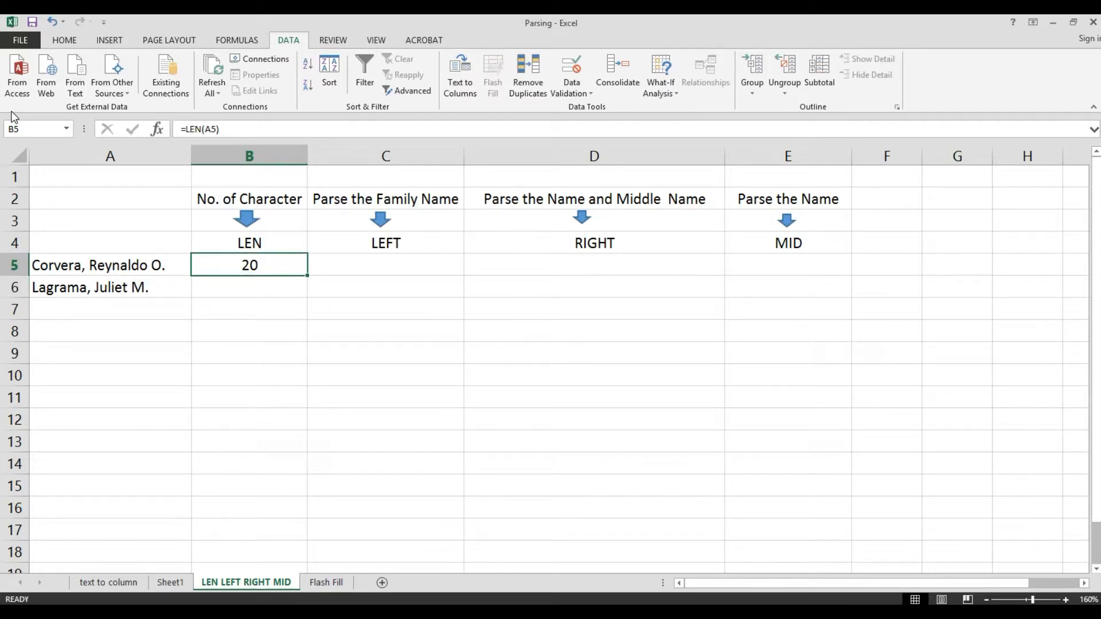
key("Down")
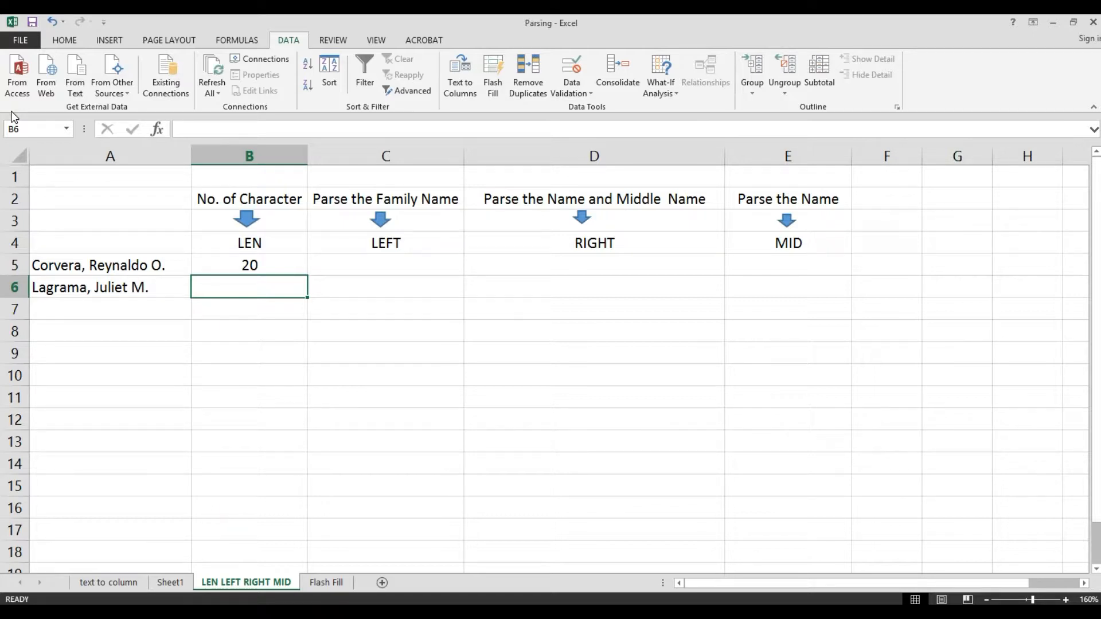
type("=")
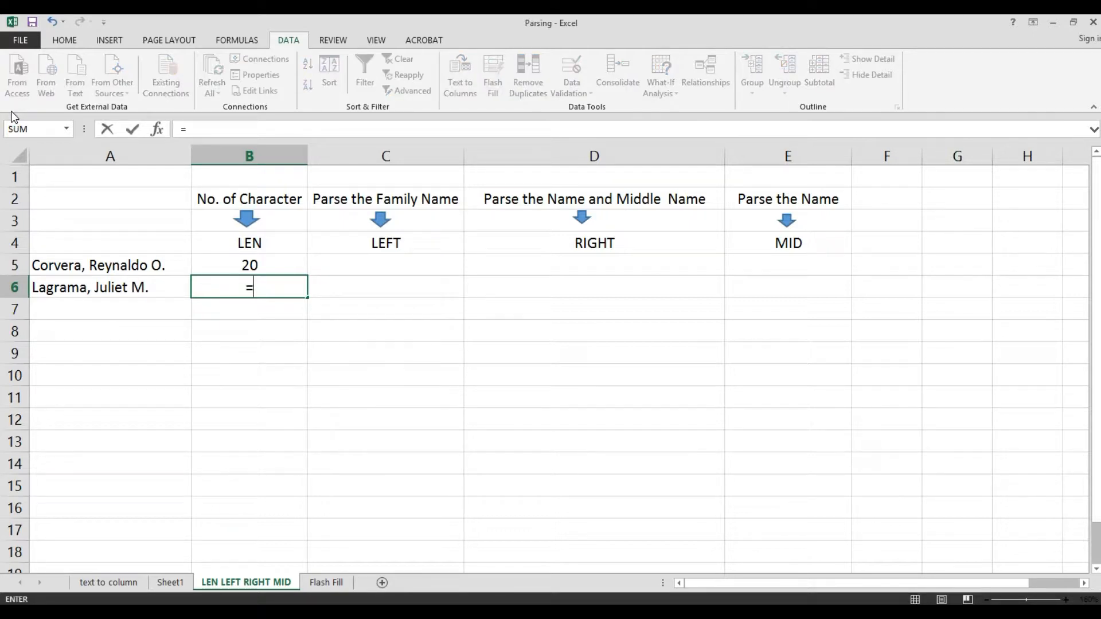
type("L")
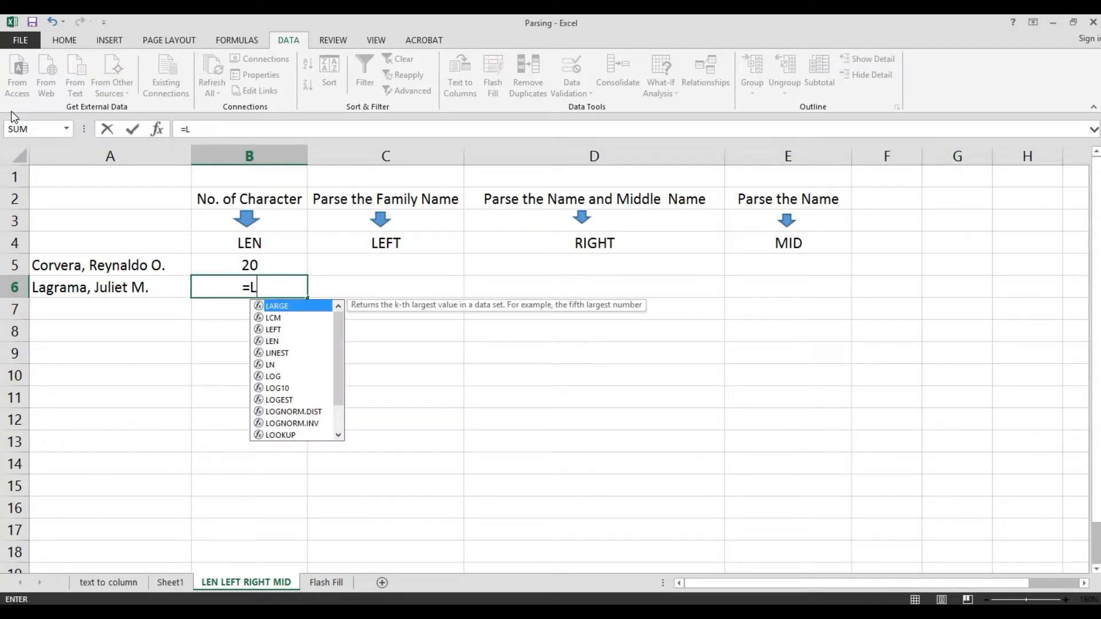
type("EN")
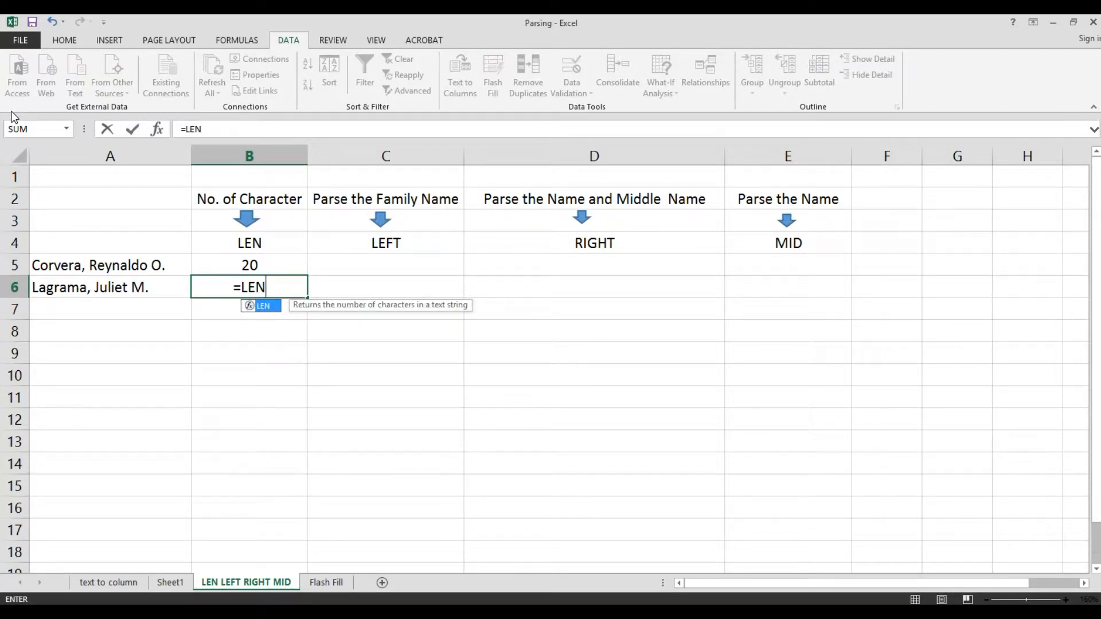
type("(")
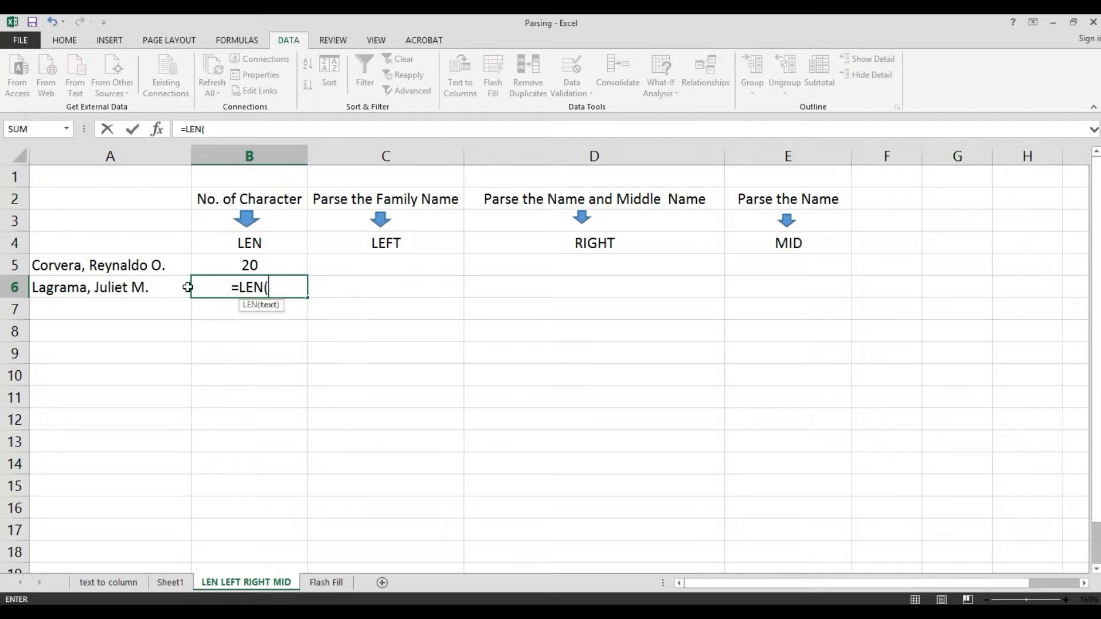
left_click(110, 288)
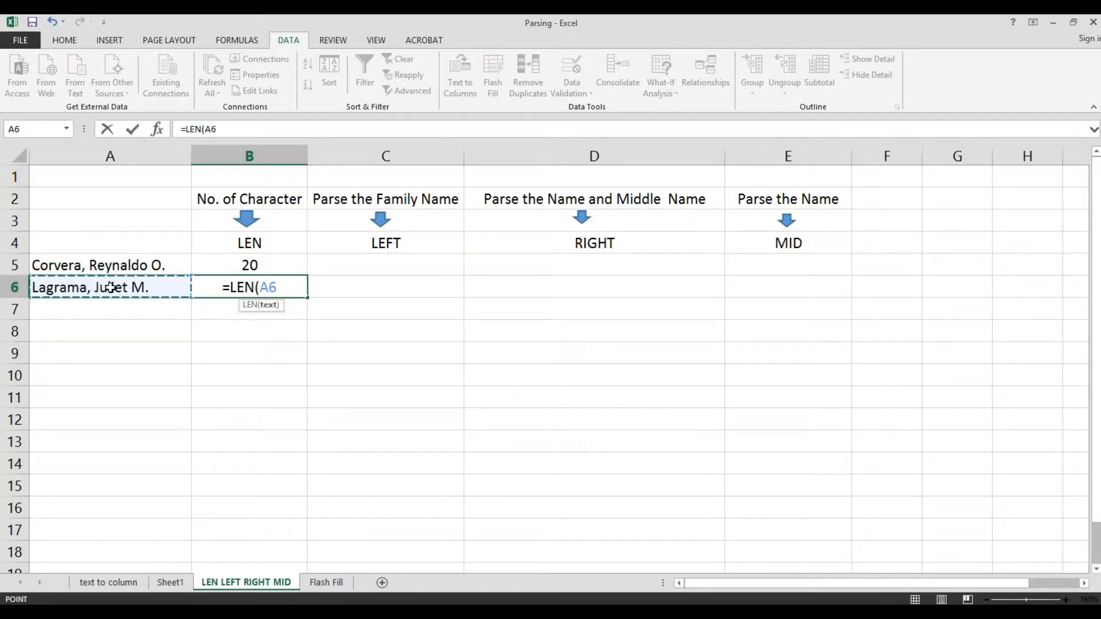
type(")")
key("Return")
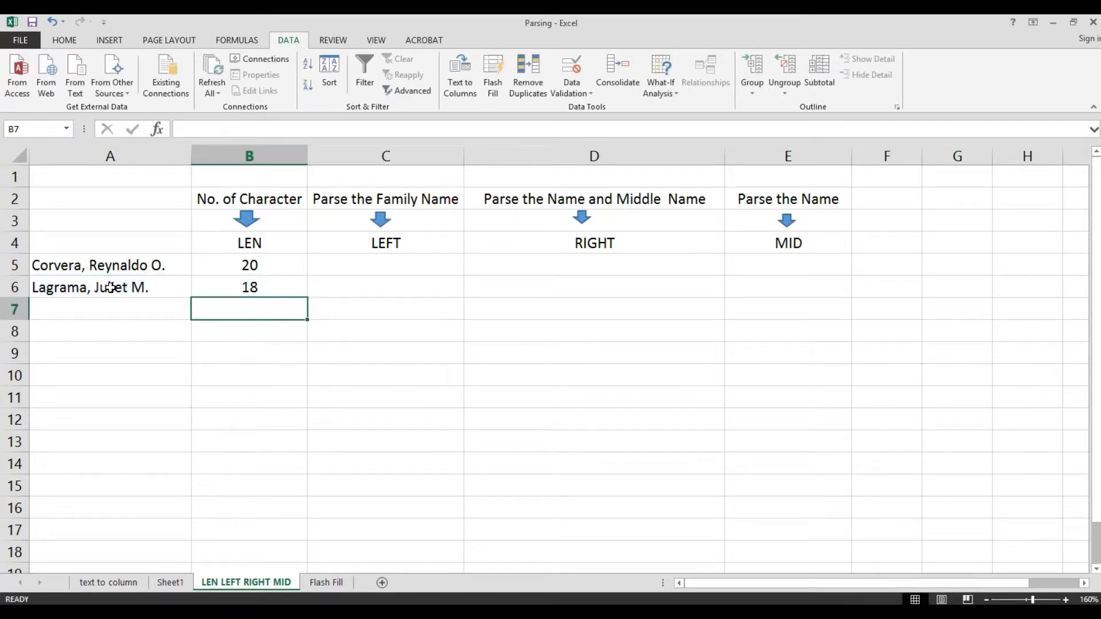
key("Up")
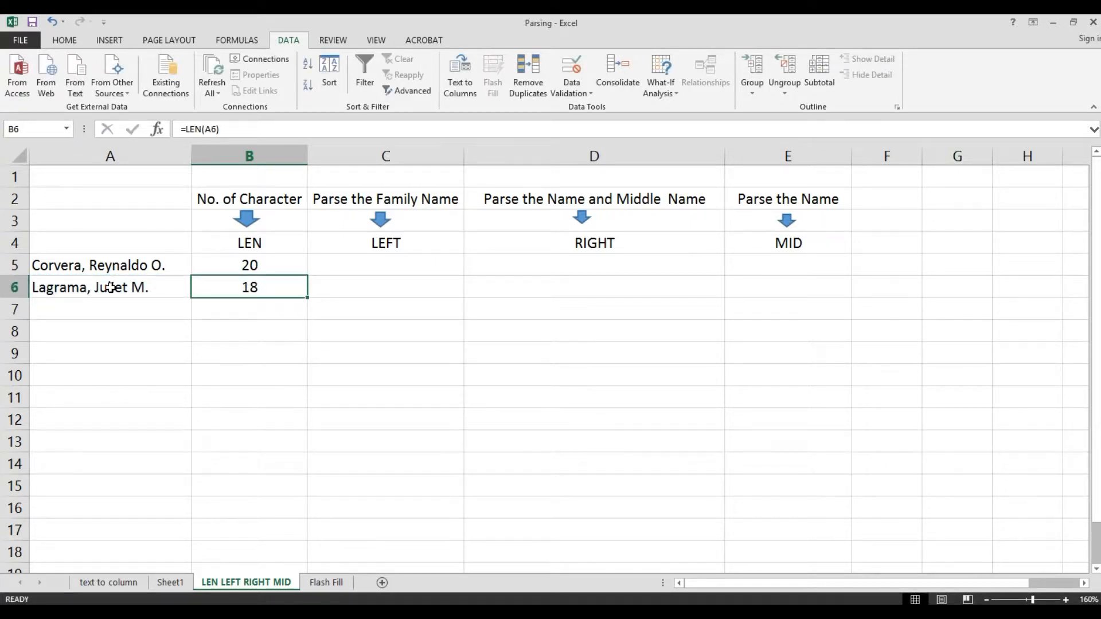
key("Up")
key("Right")
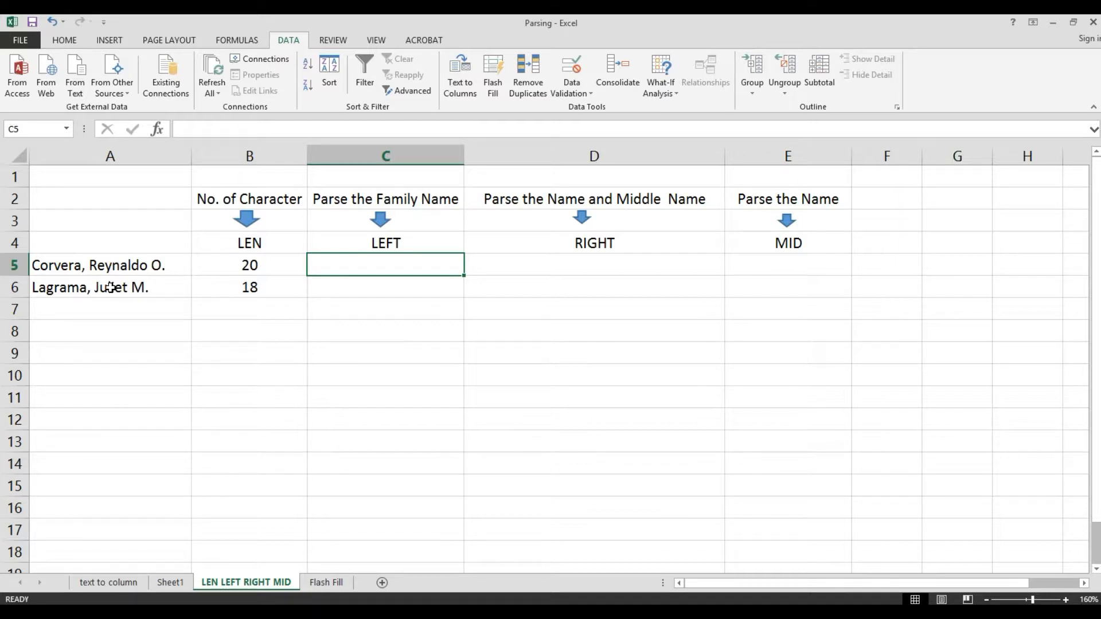
key("Left")
key("Left")
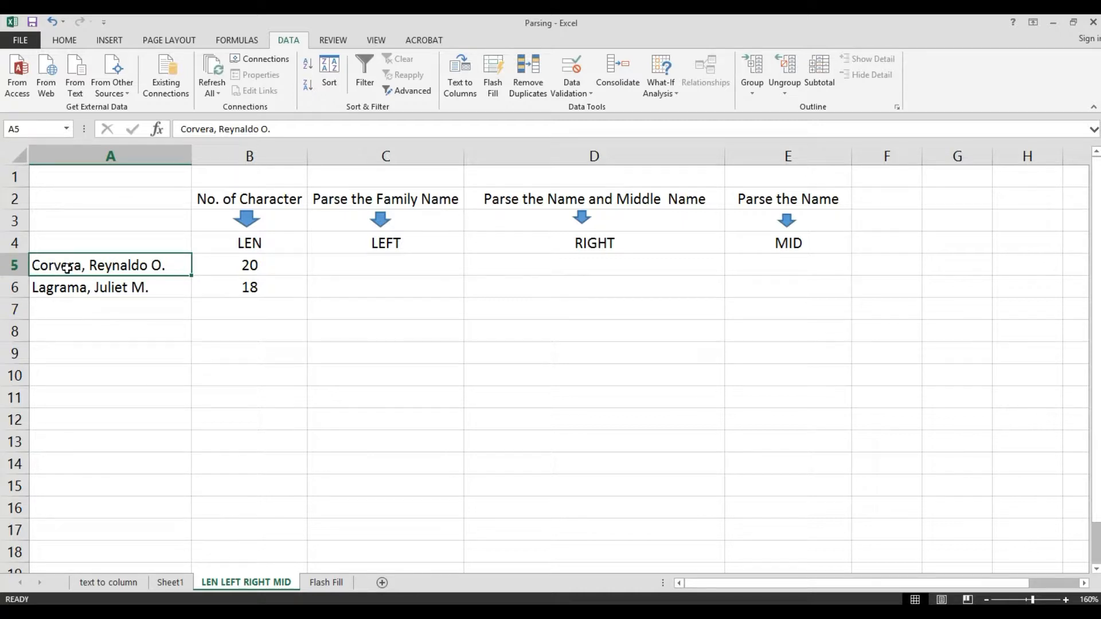
- Enter the formula =LEFT(A5,7) in C5 to extract the family name from the first entry
left_click(360, 268)
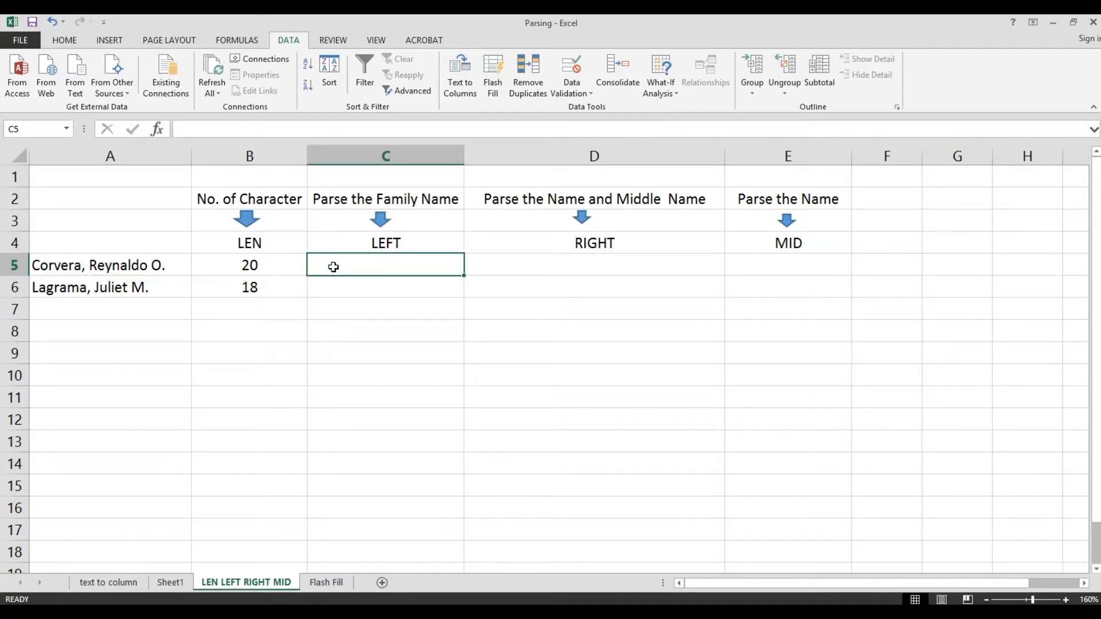
type("=")
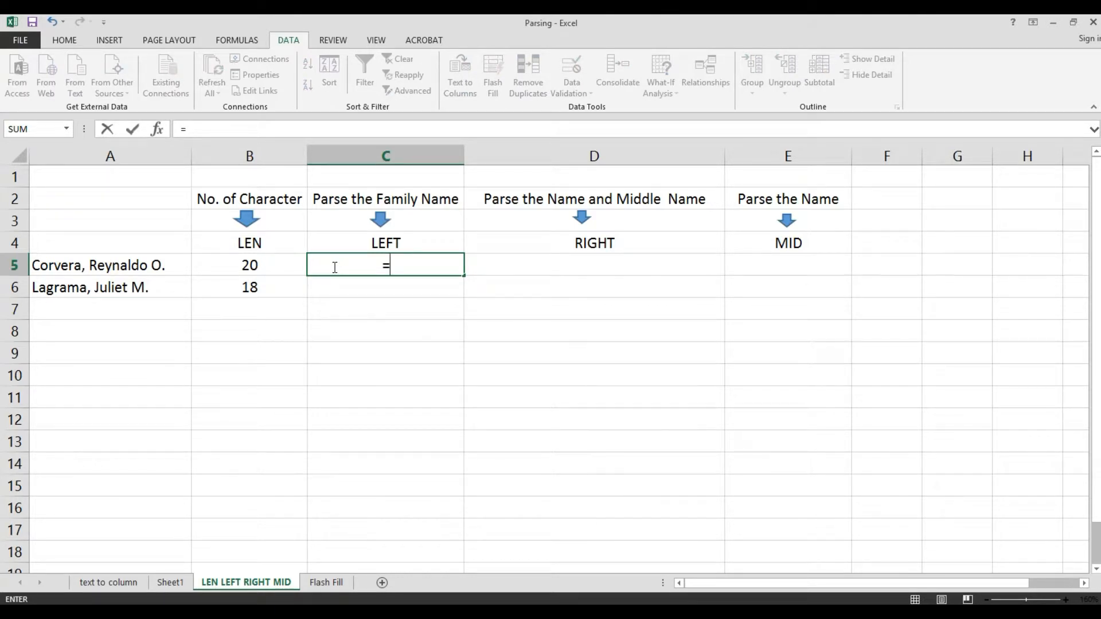
type("L")
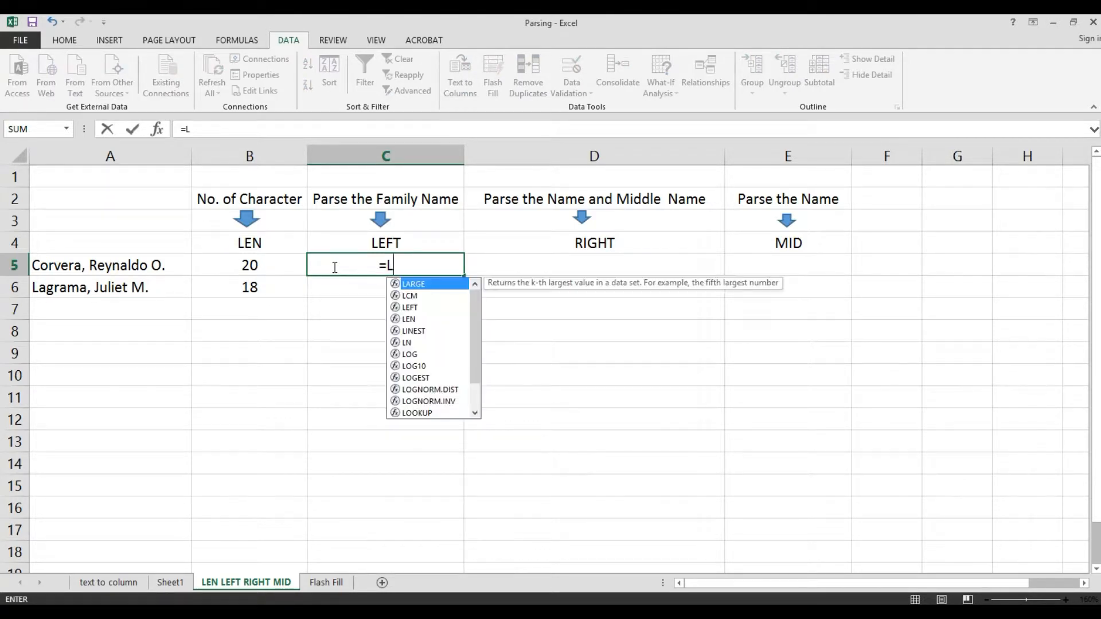
key("Down")
key("Down")
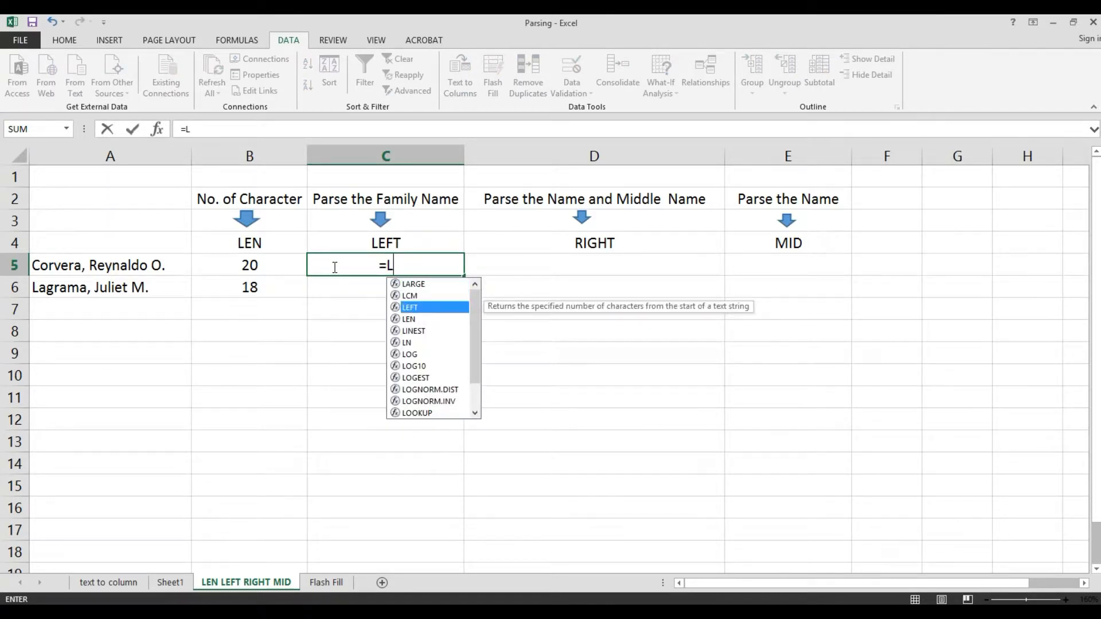
key("Tab")
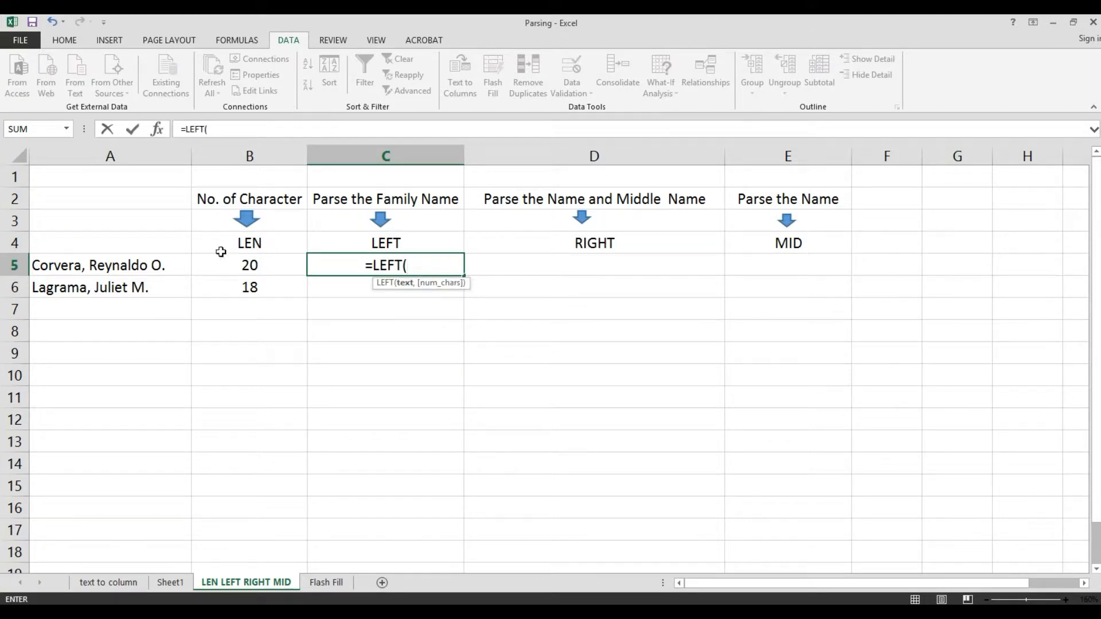
left_click(43, 265)
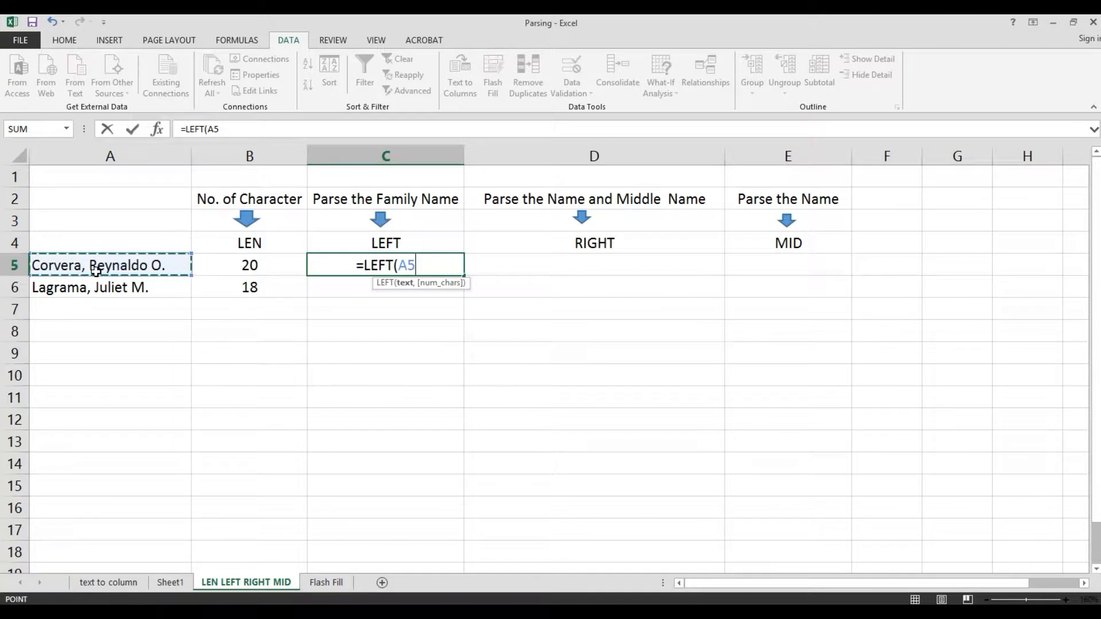
type(",")
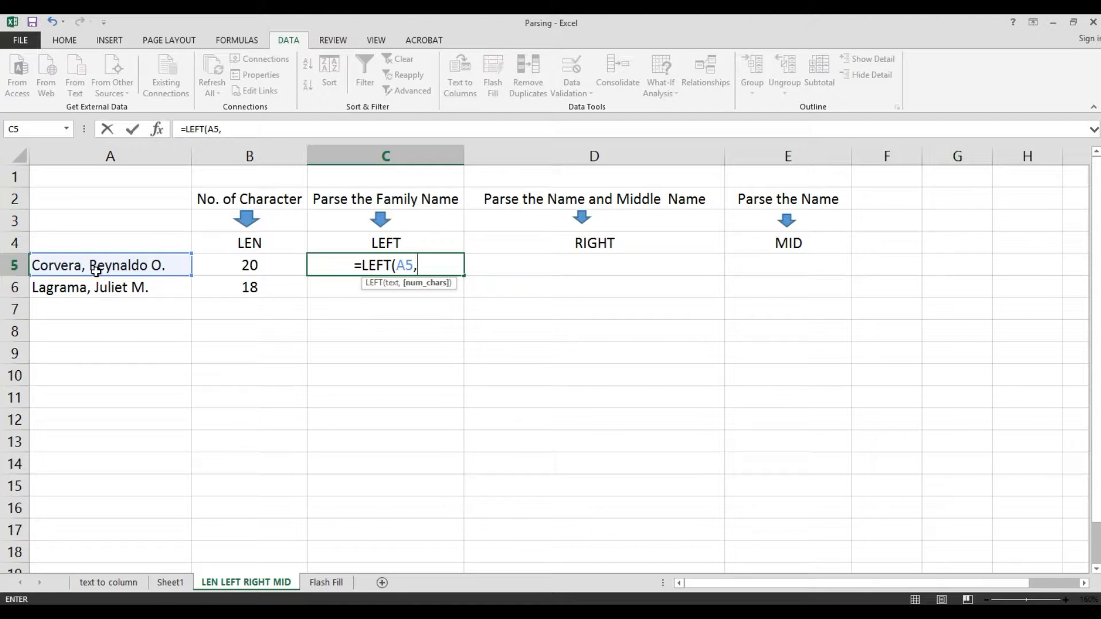
type("7")
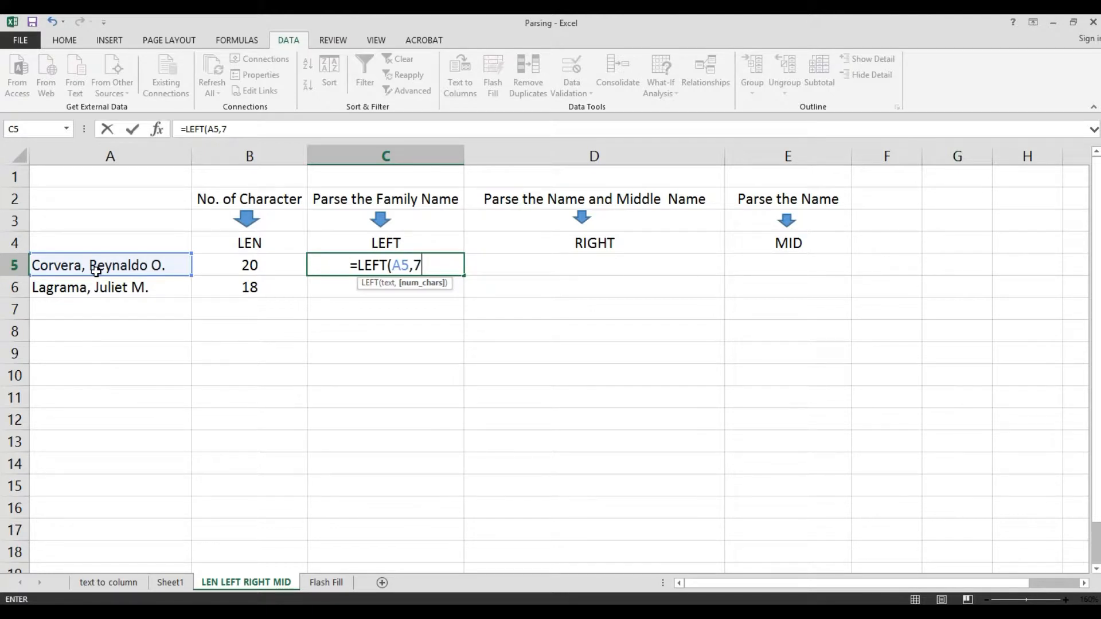
type(")")
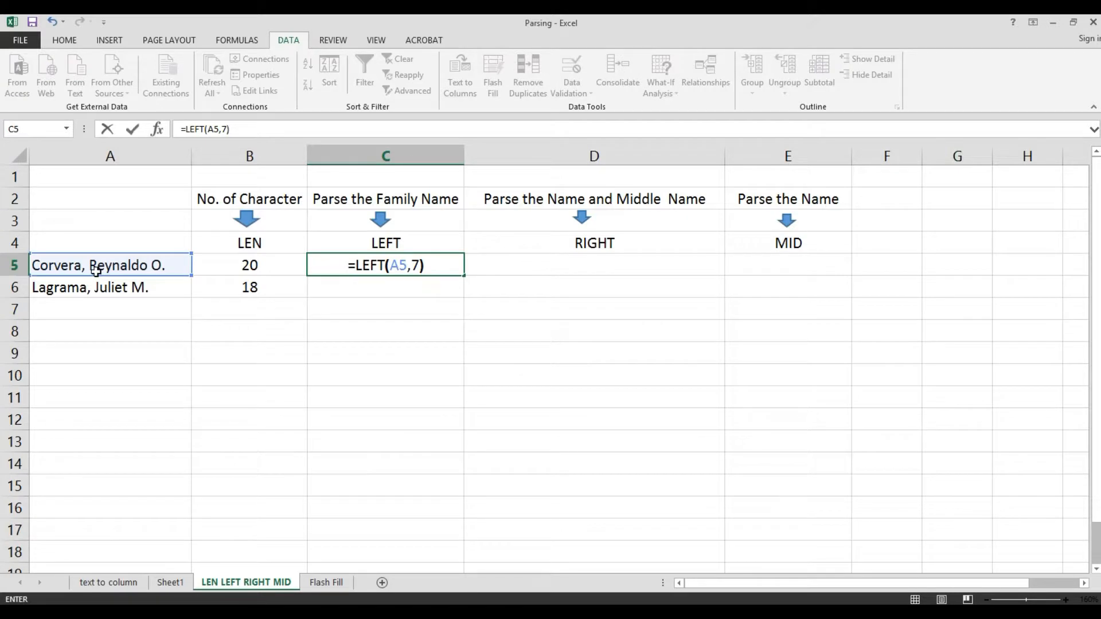
key("Return")
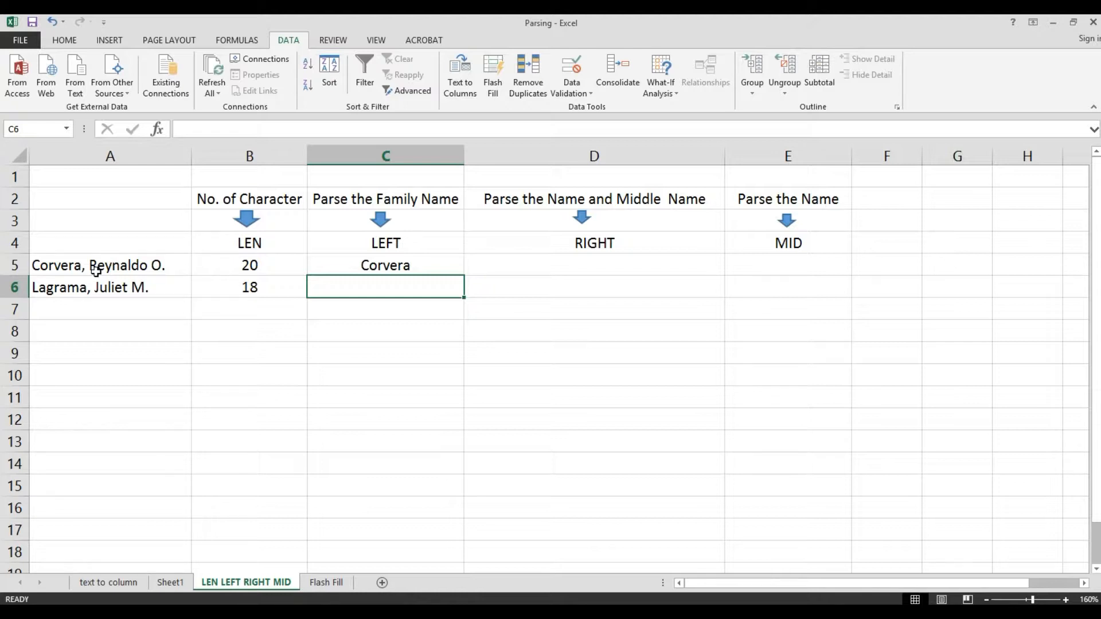
- Enter the formula =LEFT(A6,7) in C6 to extract the family name from the second entry
key("Up")
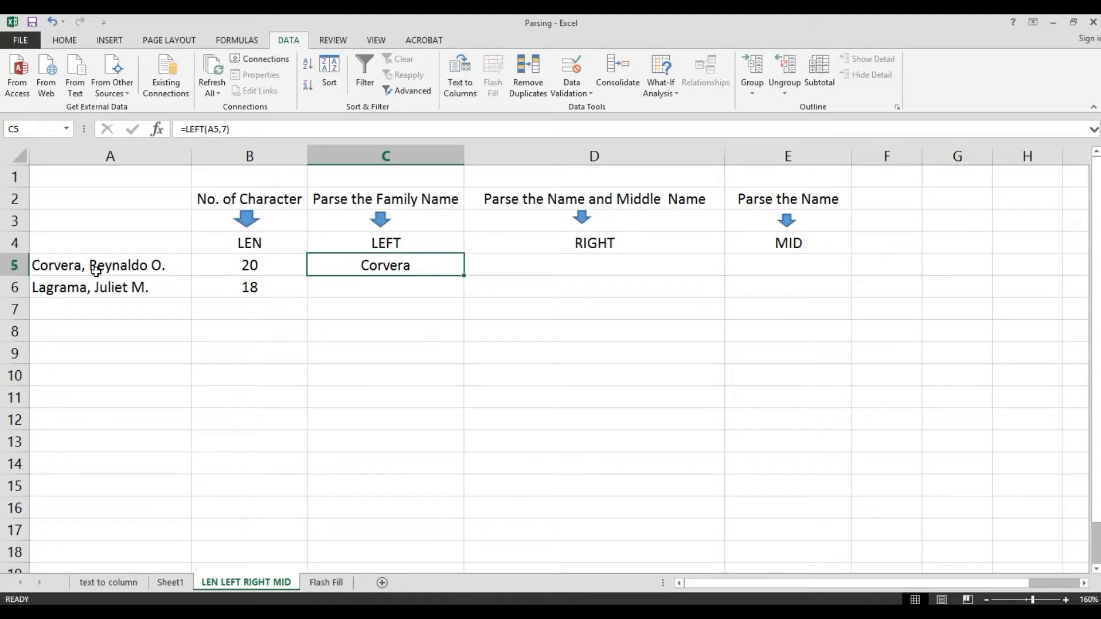
left_click(95, 270)
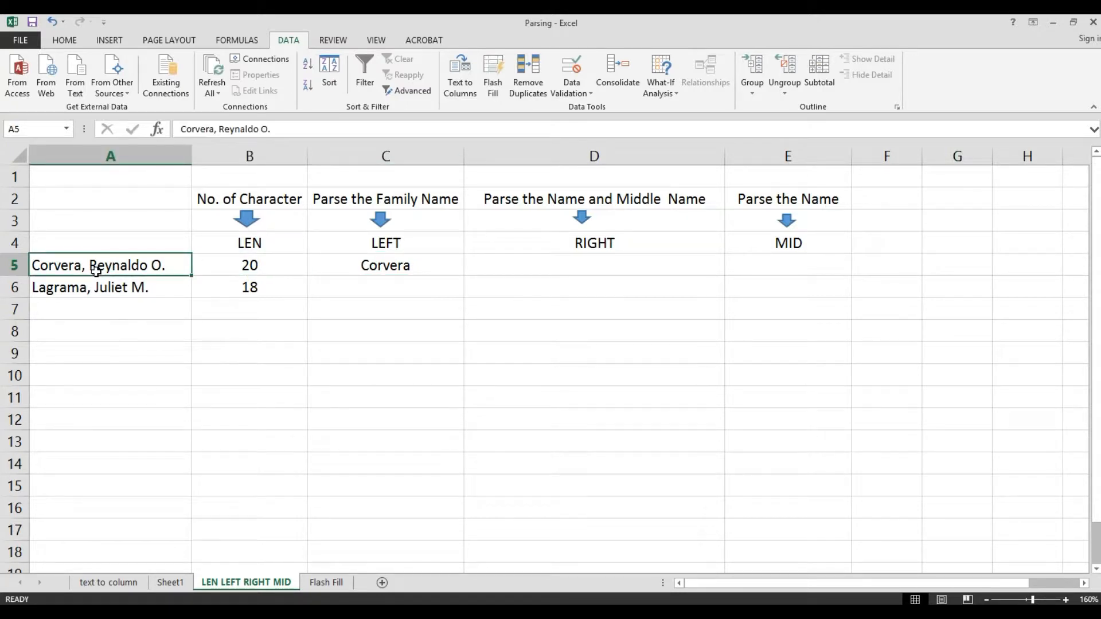
key("Right")
key("Right")
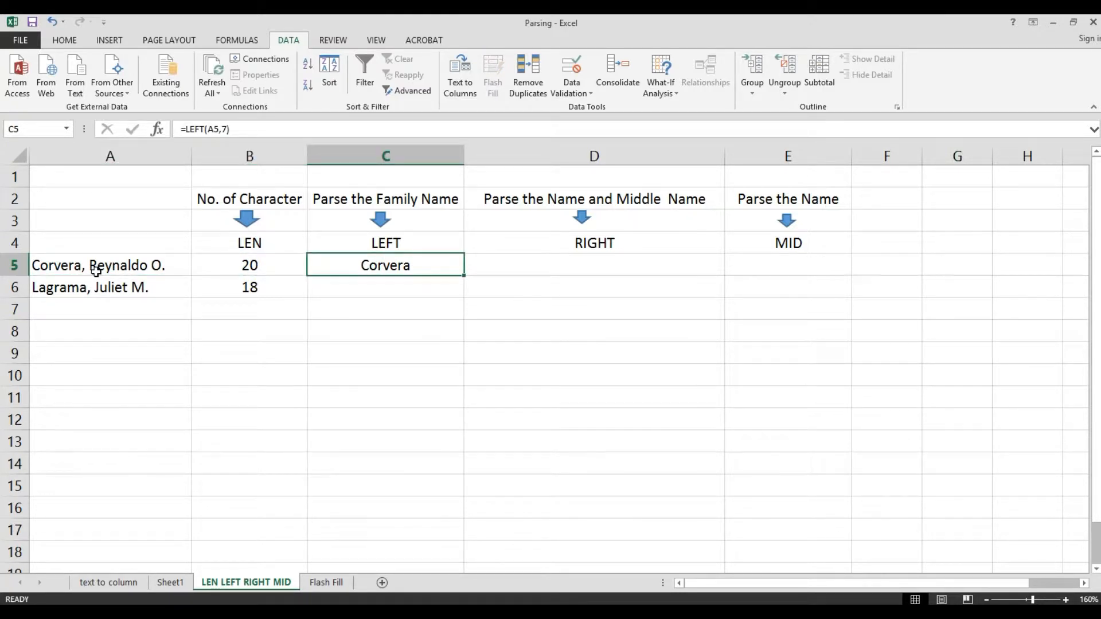
key("Down")
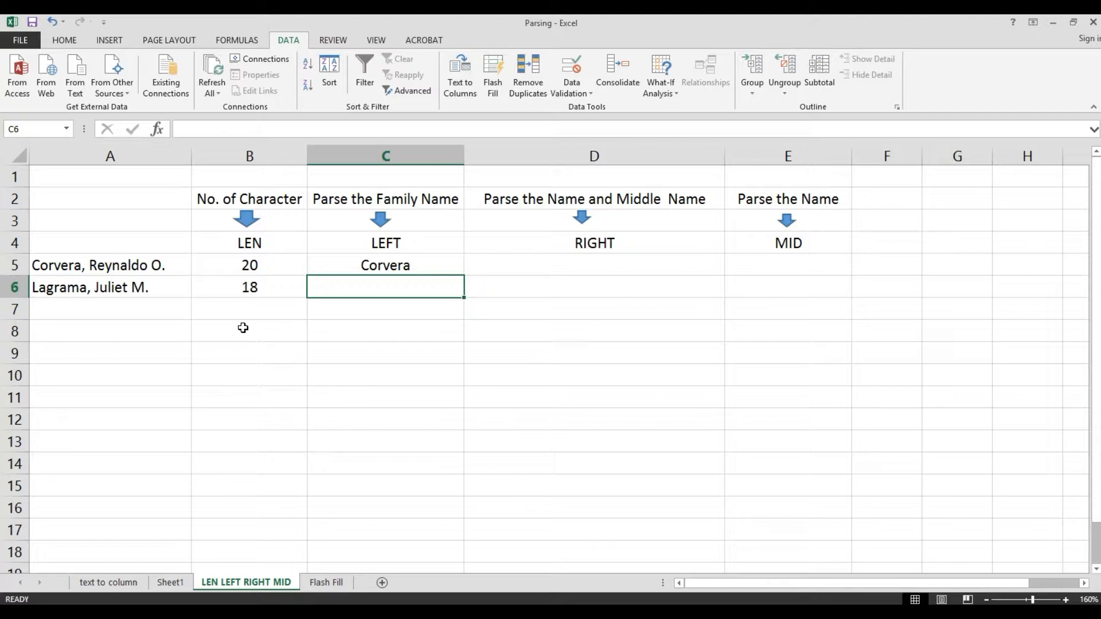
type("=")
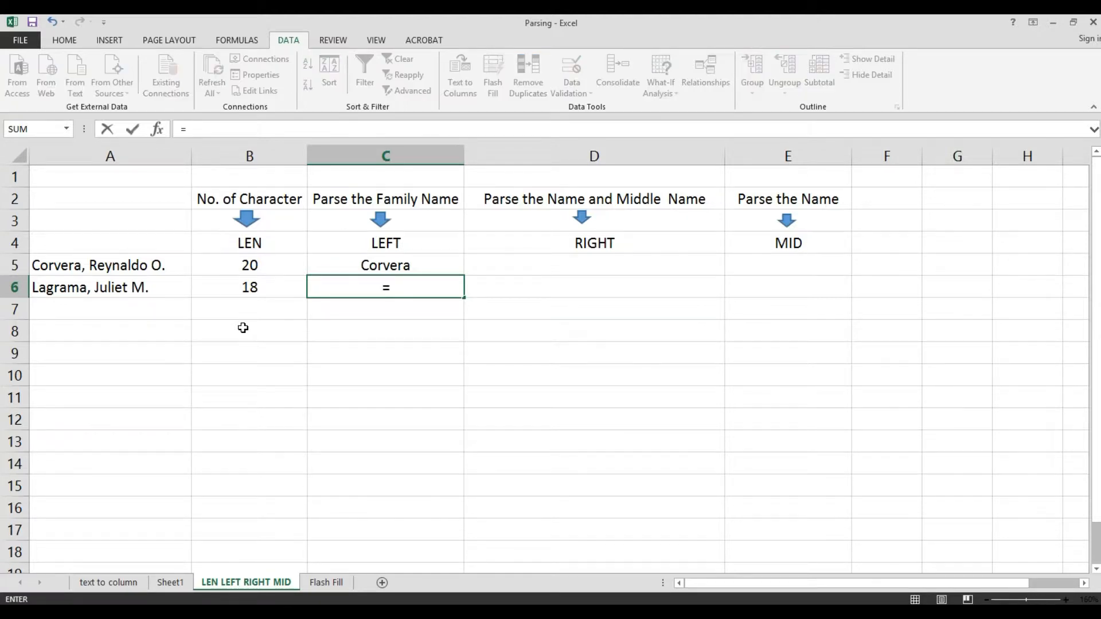
type("LE")
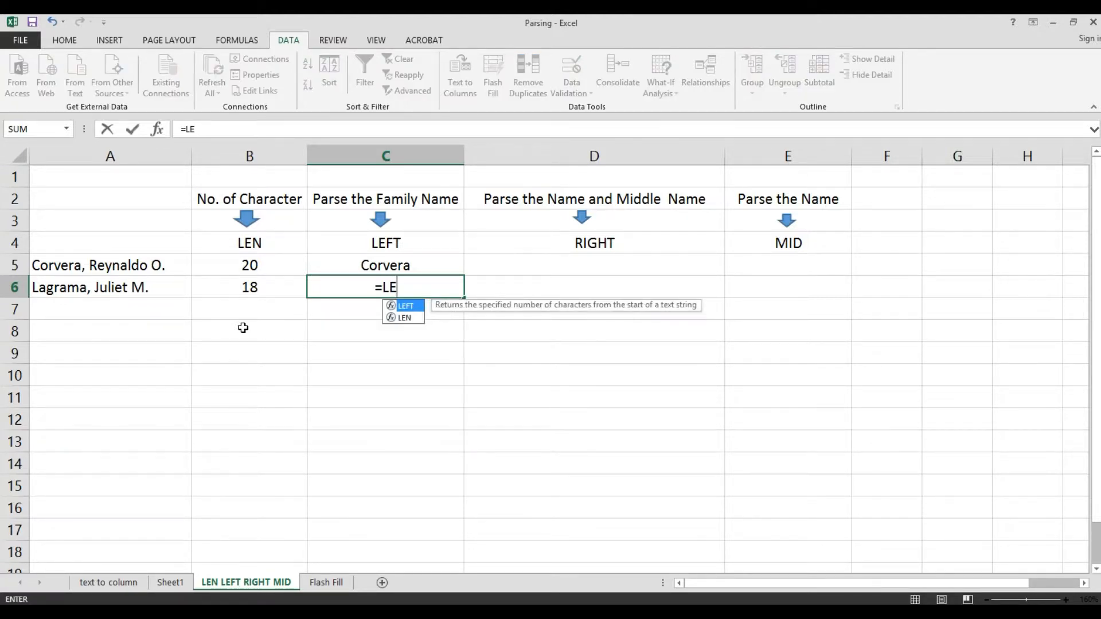
key("Tab")
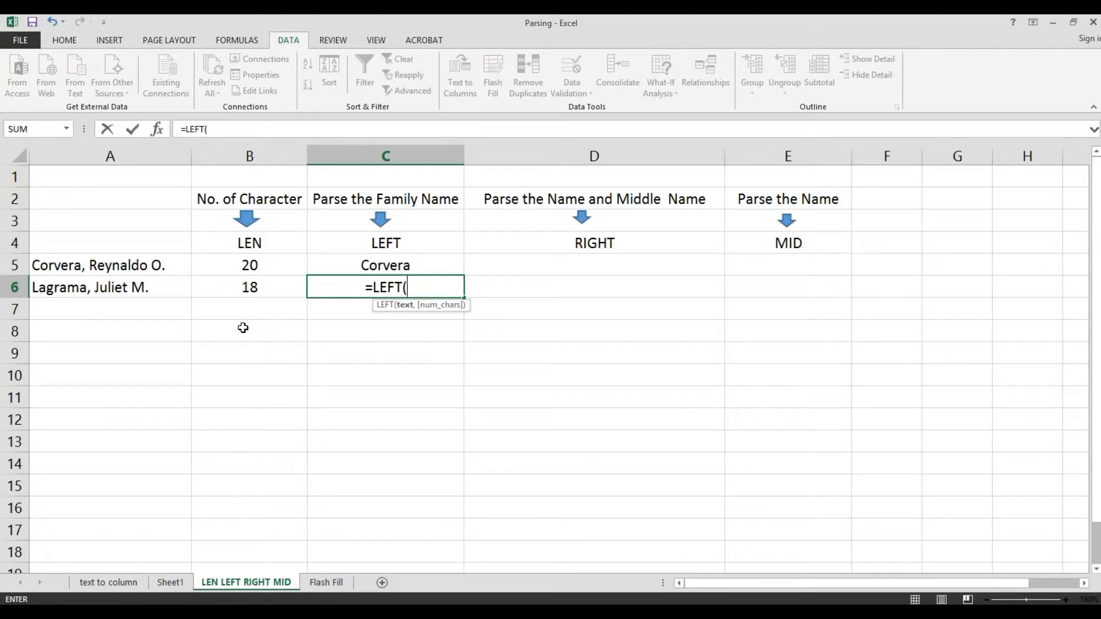
left_click(70, 289)
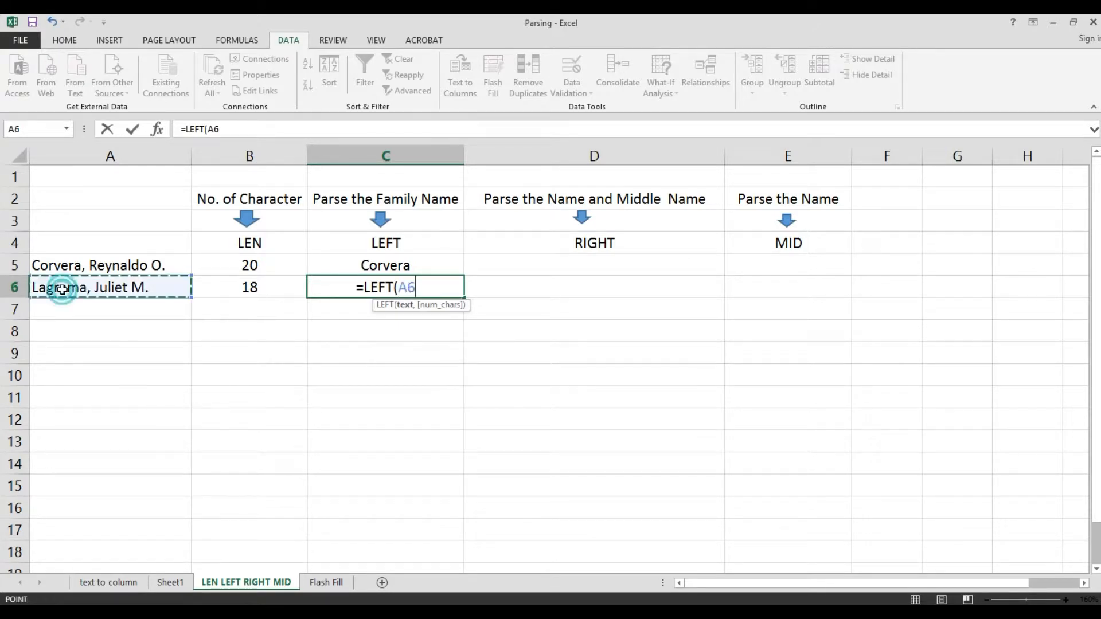
type(",")
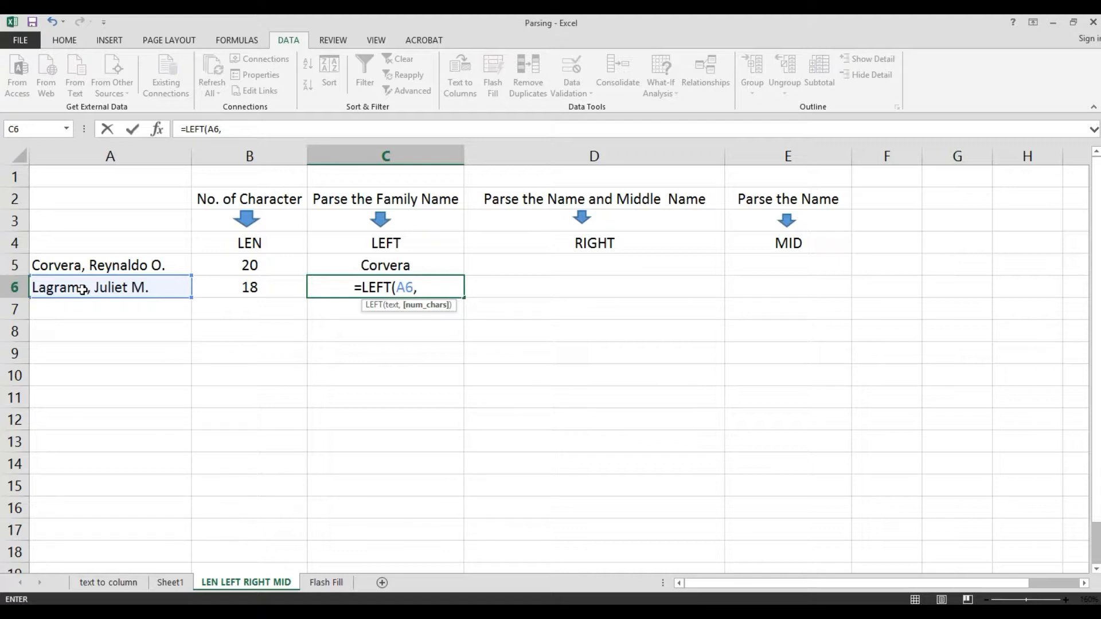
type("7")
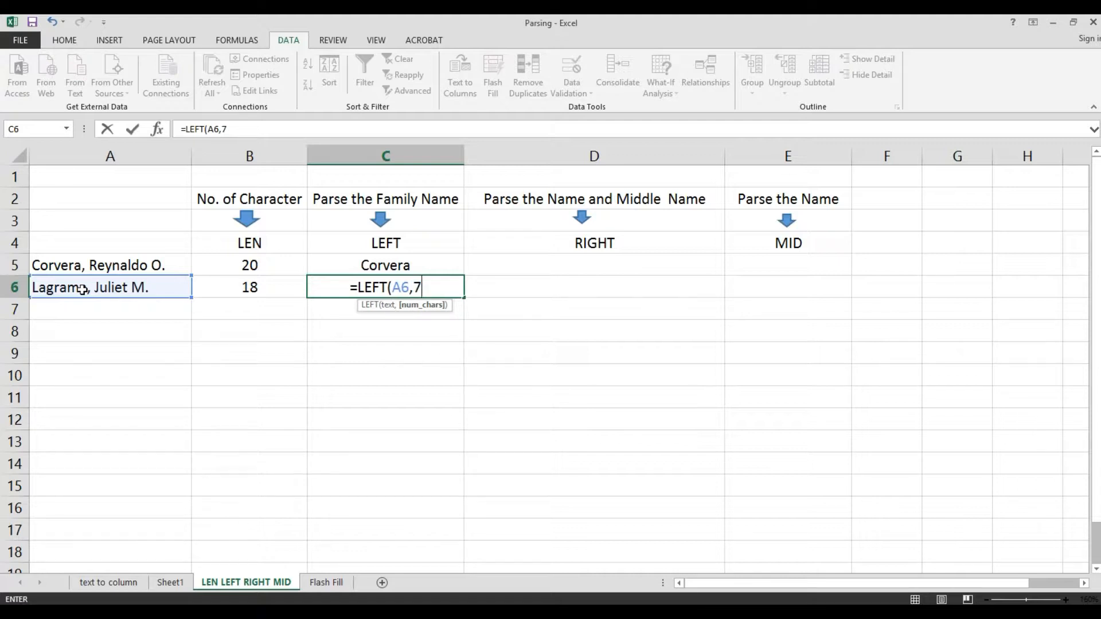
type(")")
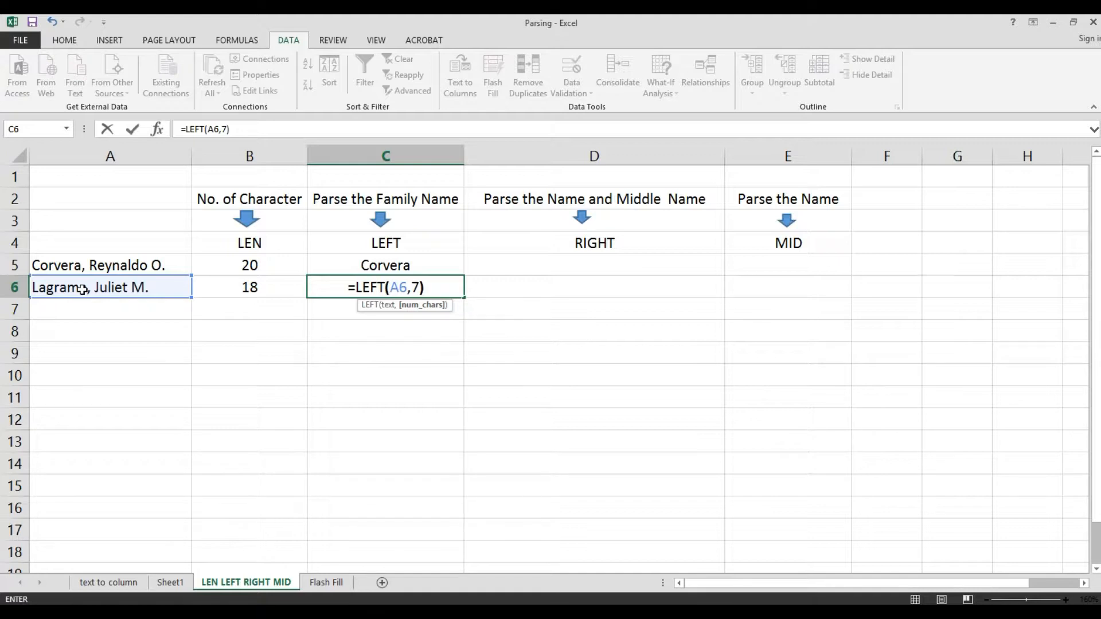
key("Return")
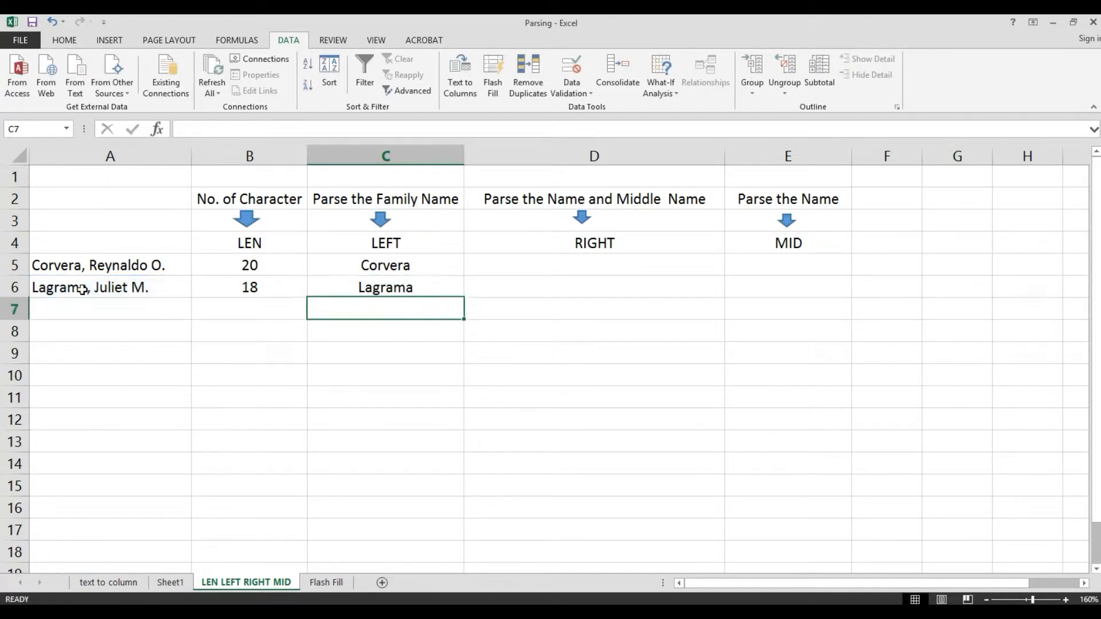
- Review the contents and formulas of the cells in row 6 across columns A to D
key("Up")
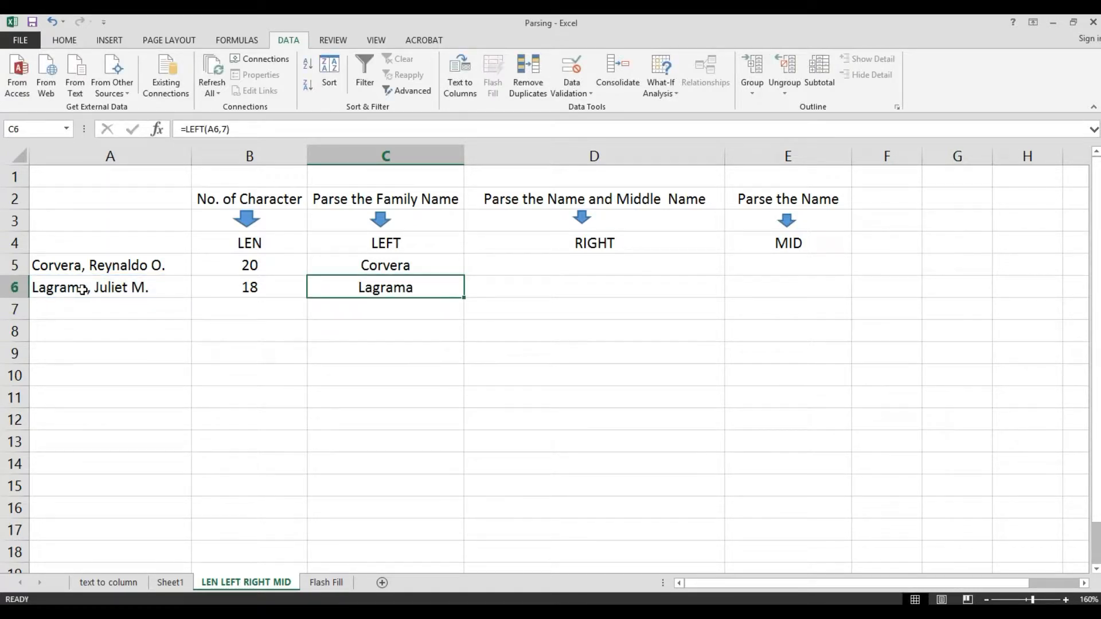
key("Right")
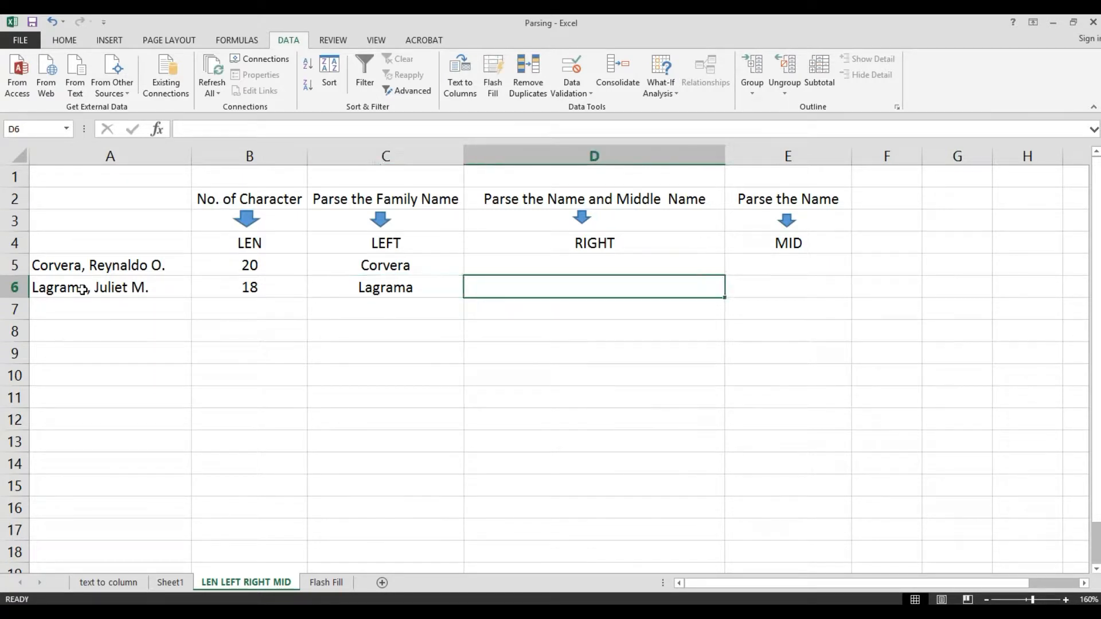
key("Left")
key("Left")
key("Left")
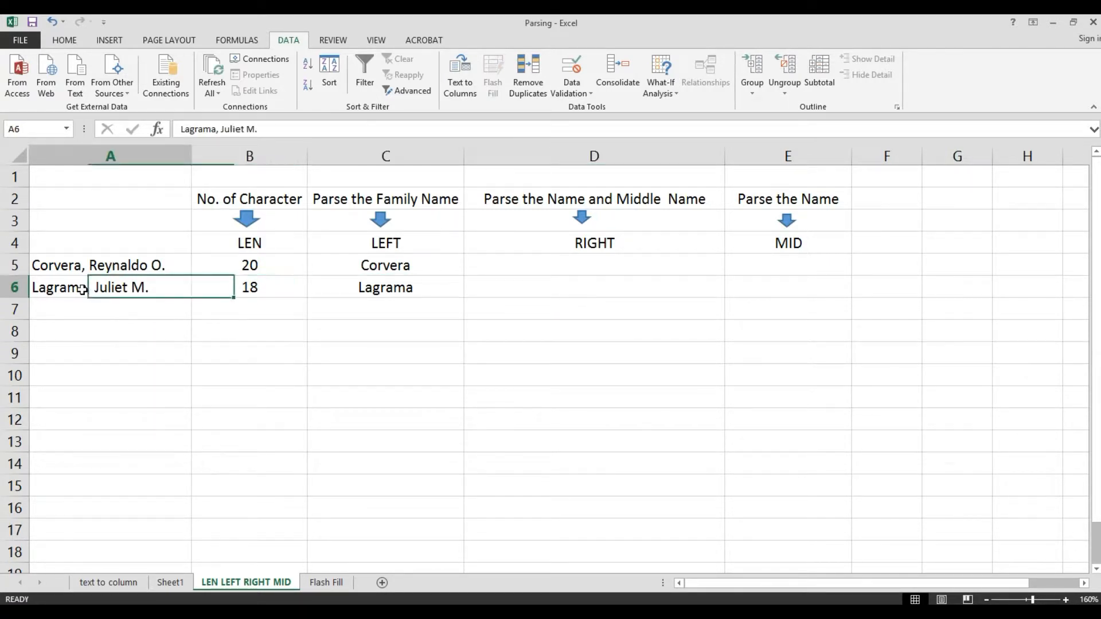
key("Right")
key("Right")
key("Right")
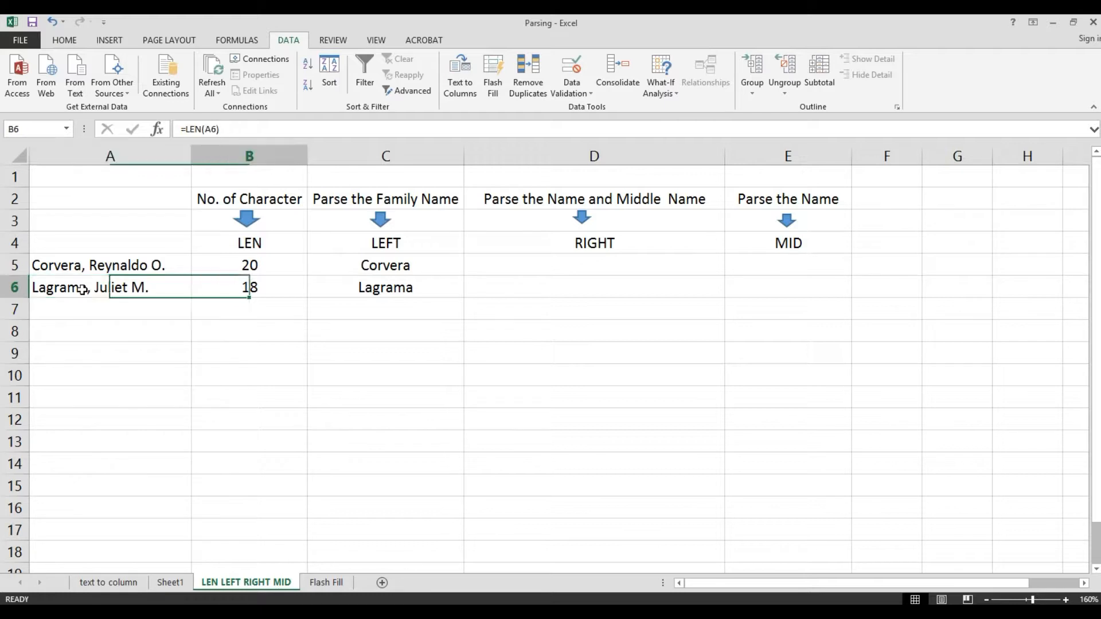
key("Up")
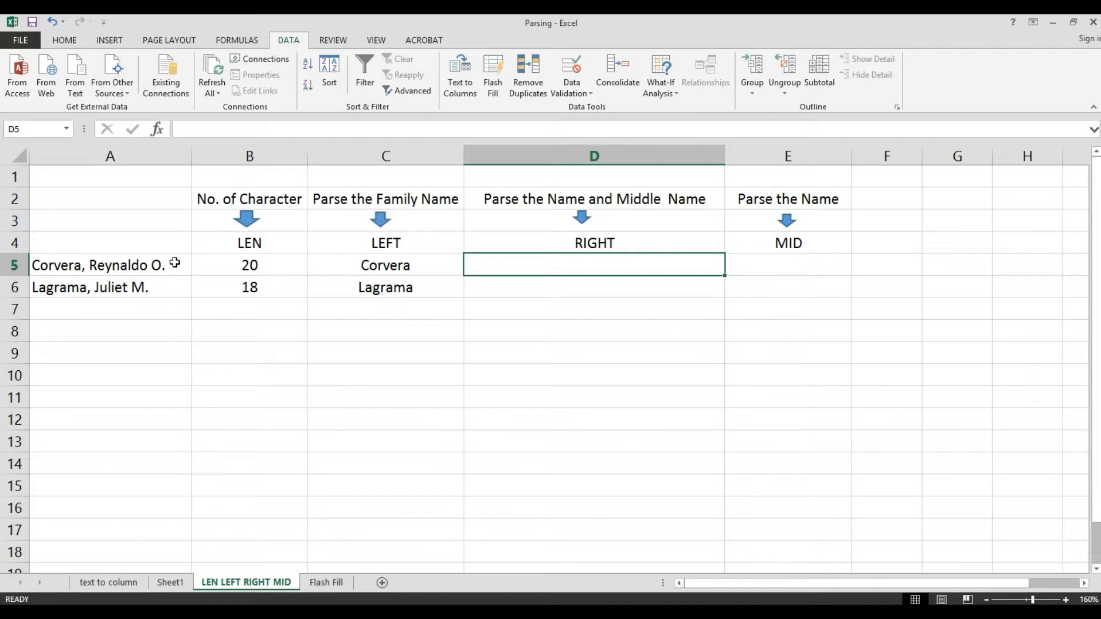
type("=")
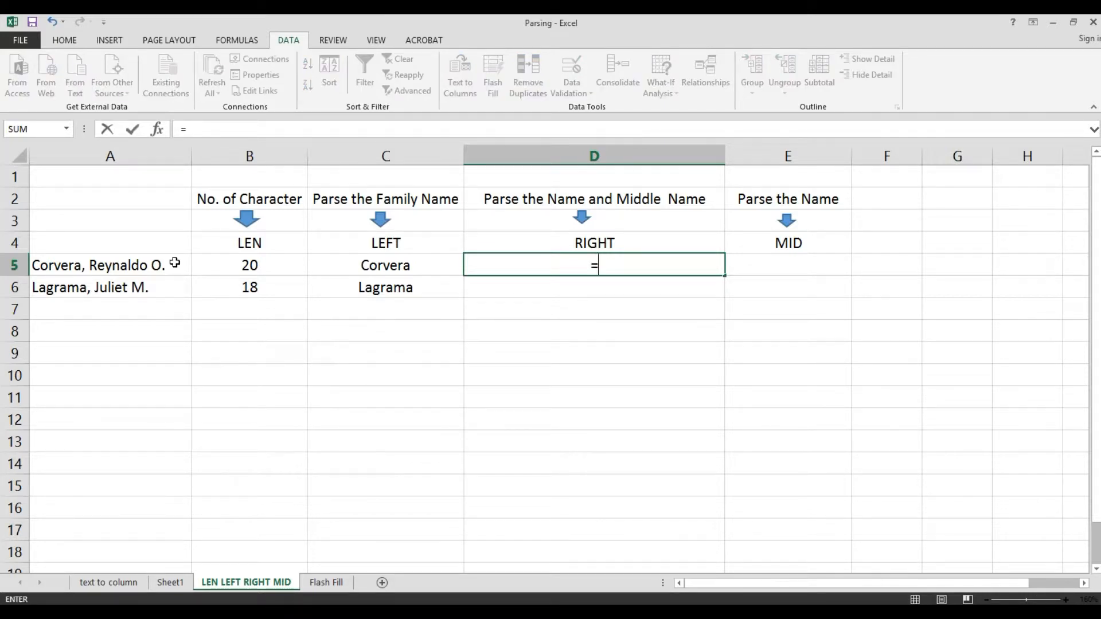
type("TOH")
key("BackSpace")
key("BackSpace")
key("BackSpace")
type("RI")
key("Tab")
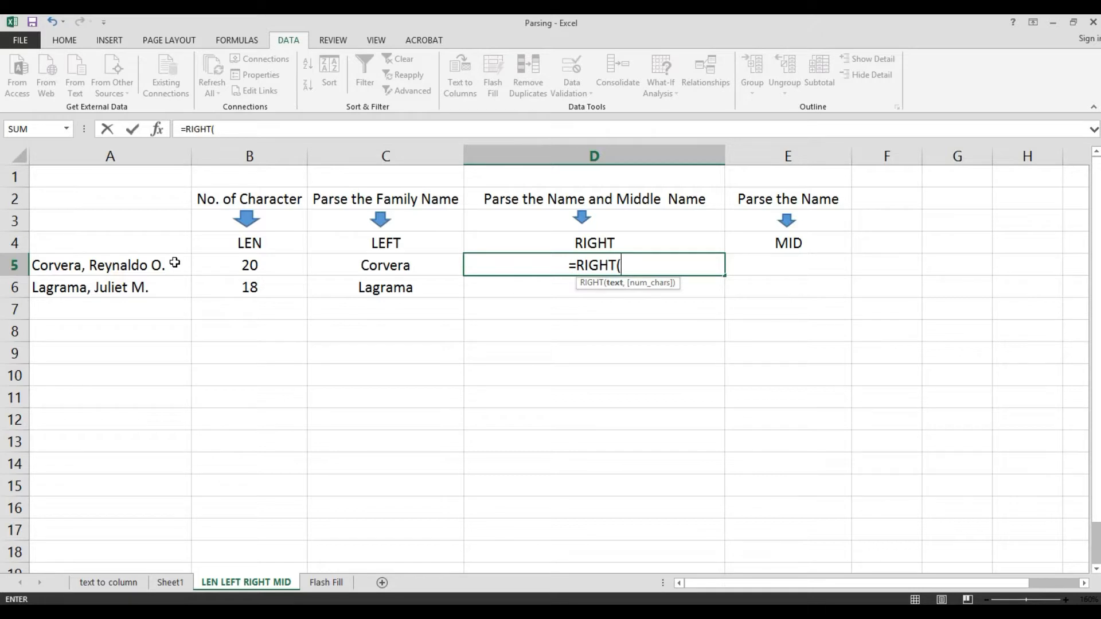
left_click(80, 266)
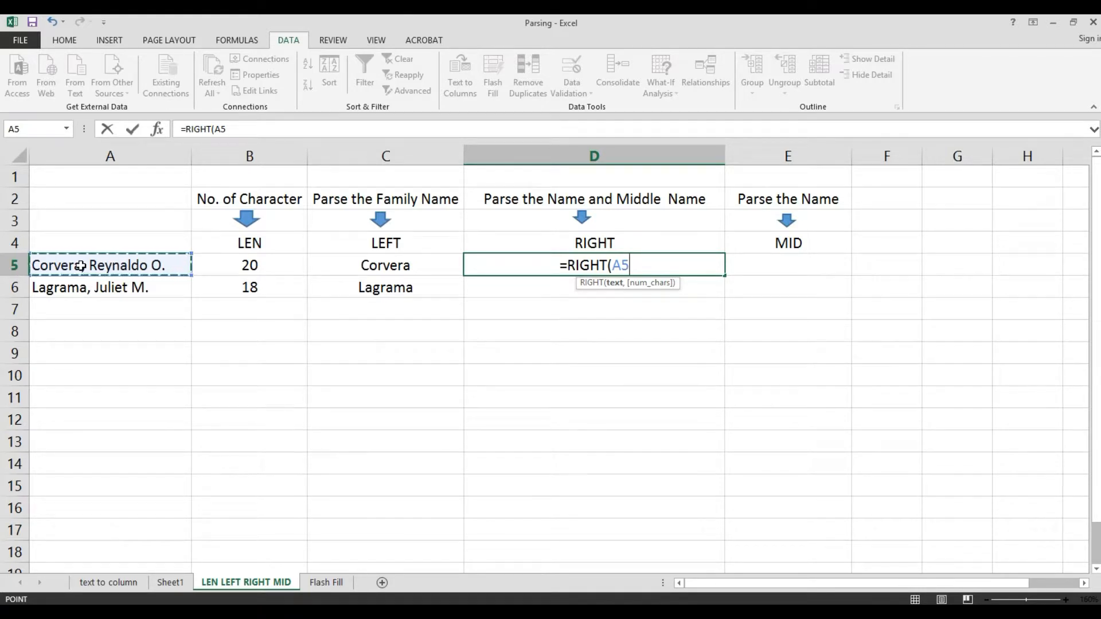
key("Escape")
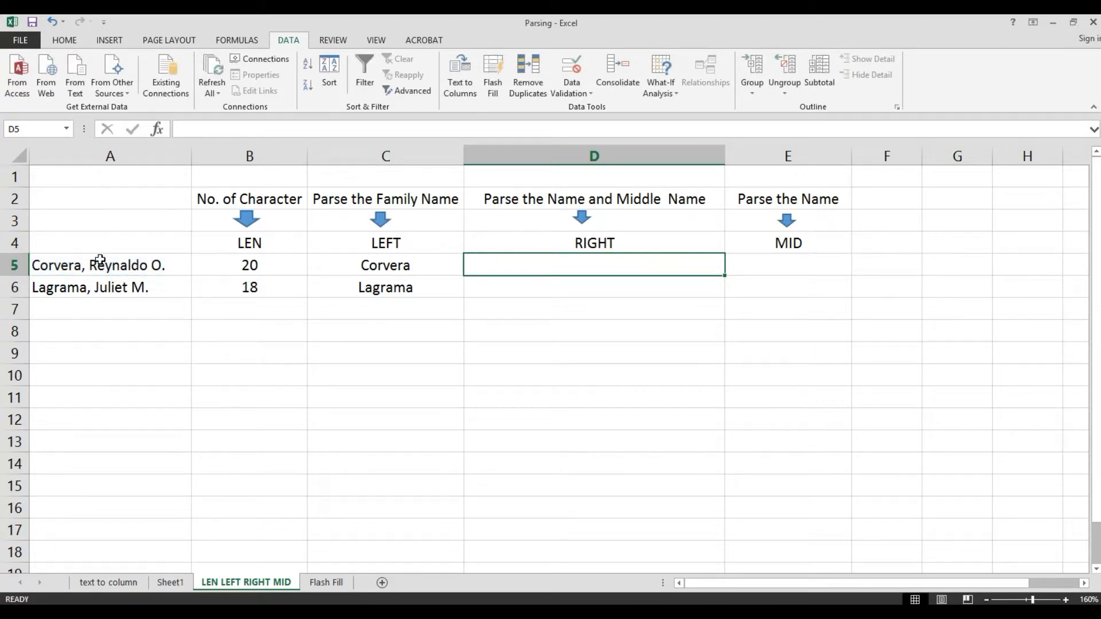
- Enter the formula =RIGHT(A5,11) in D5 to extract the given name and middle initial from the first entry
left_click(148, 269)
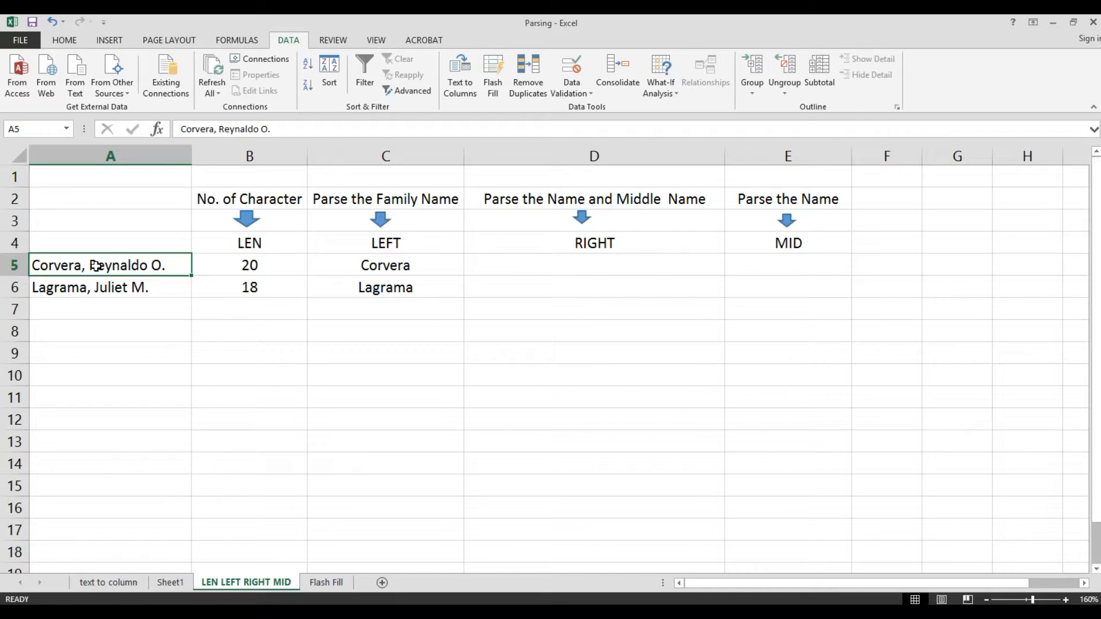
left_click(582, 264)
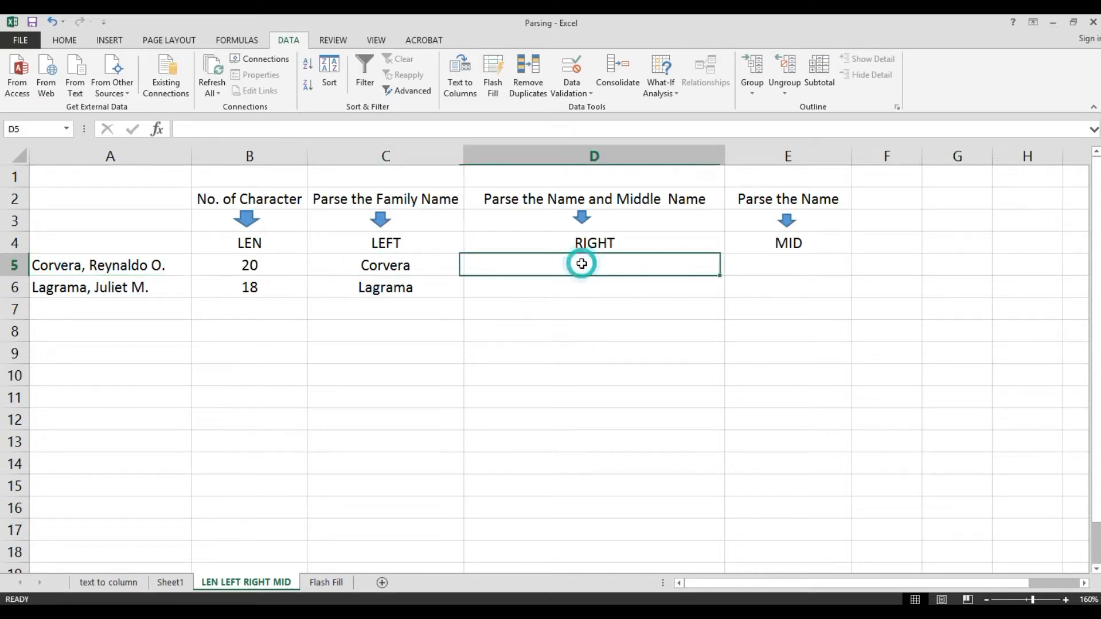
double_click(583, 264)
type("=")
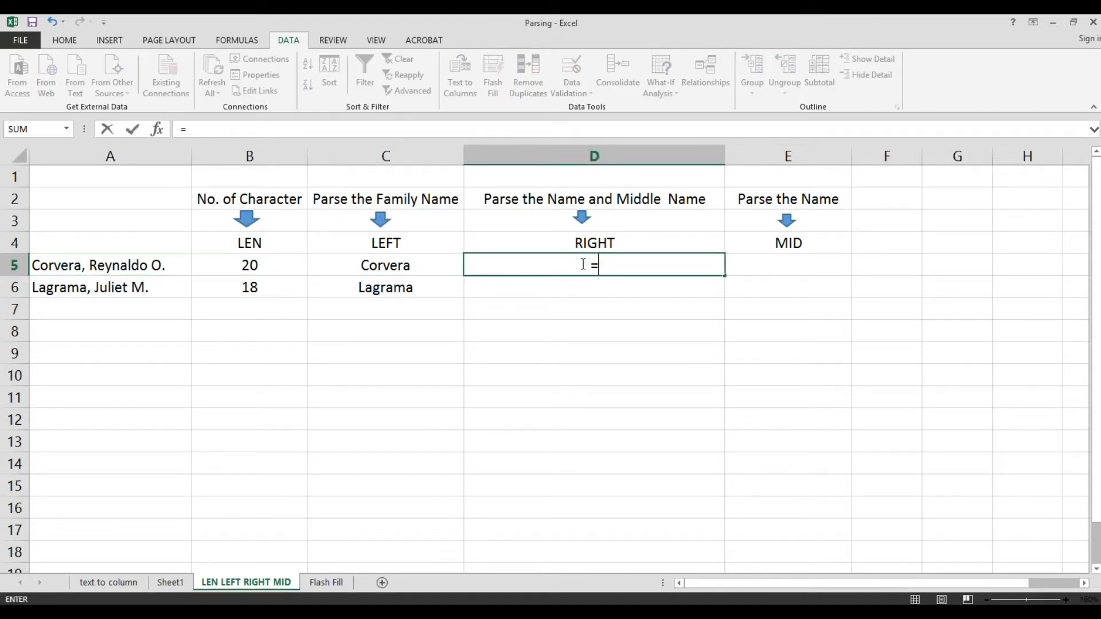
type("G")
key("BackSpace")
type("RI")
key("Tab")
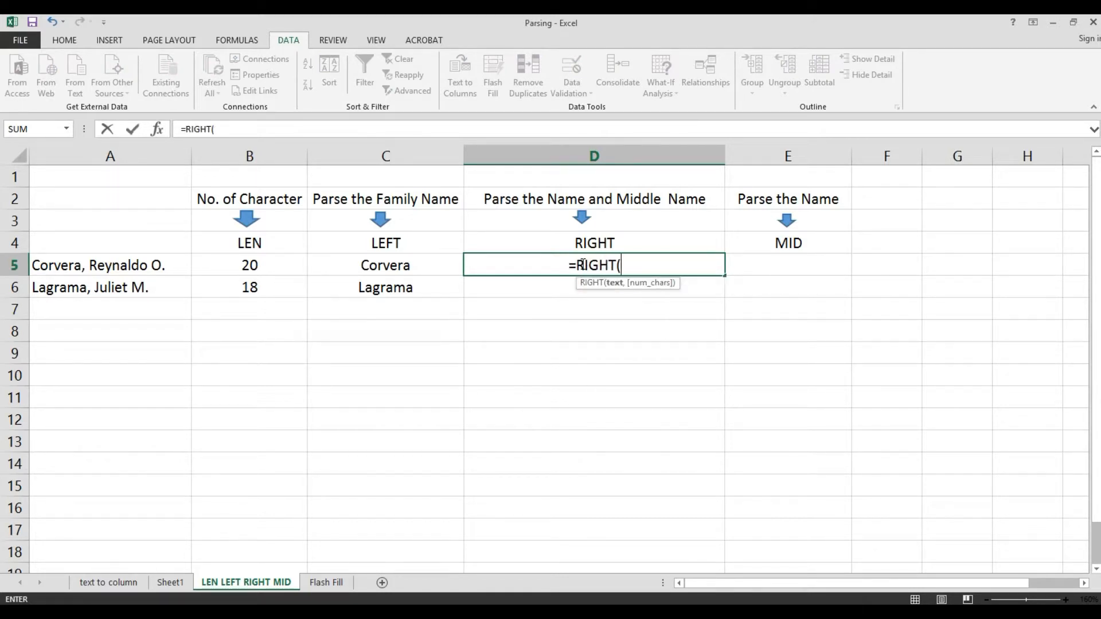
left_click(128, 265)
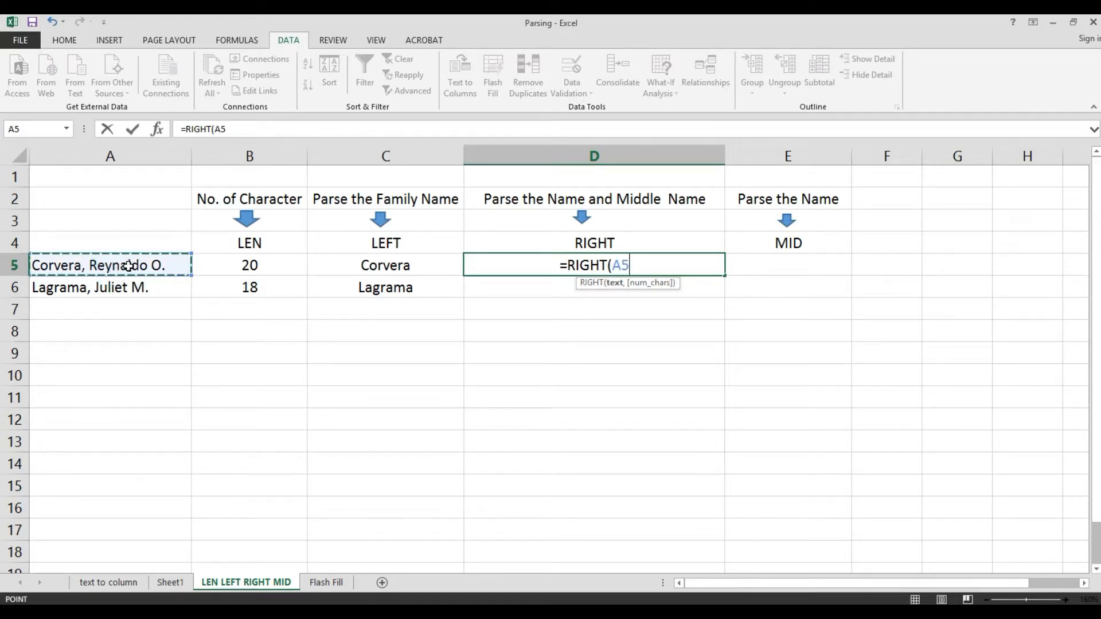
type(",")
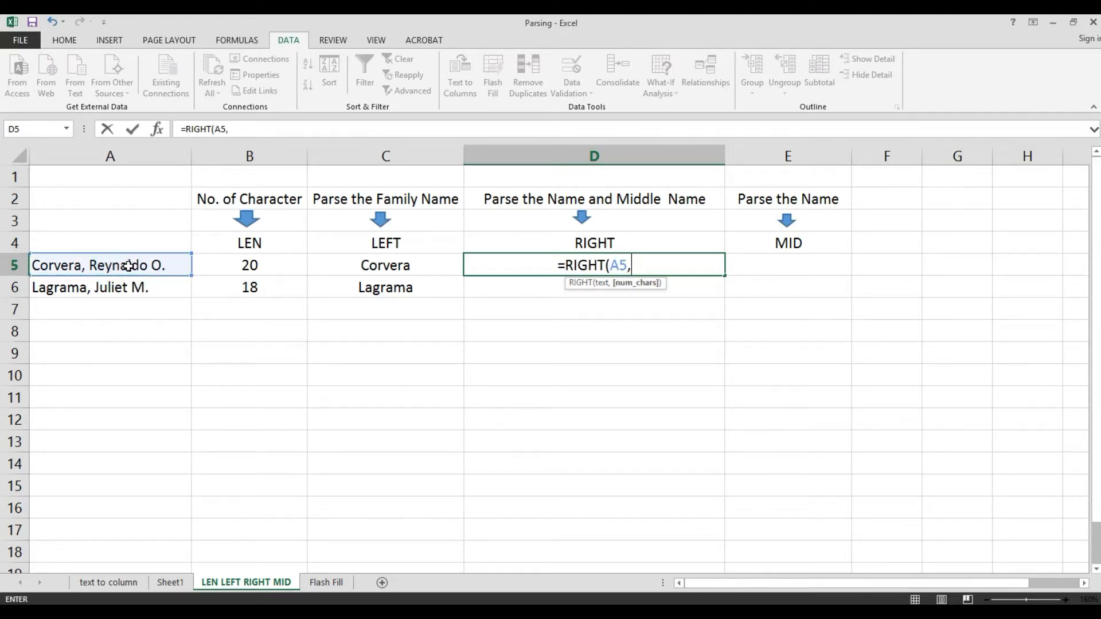
type("1")
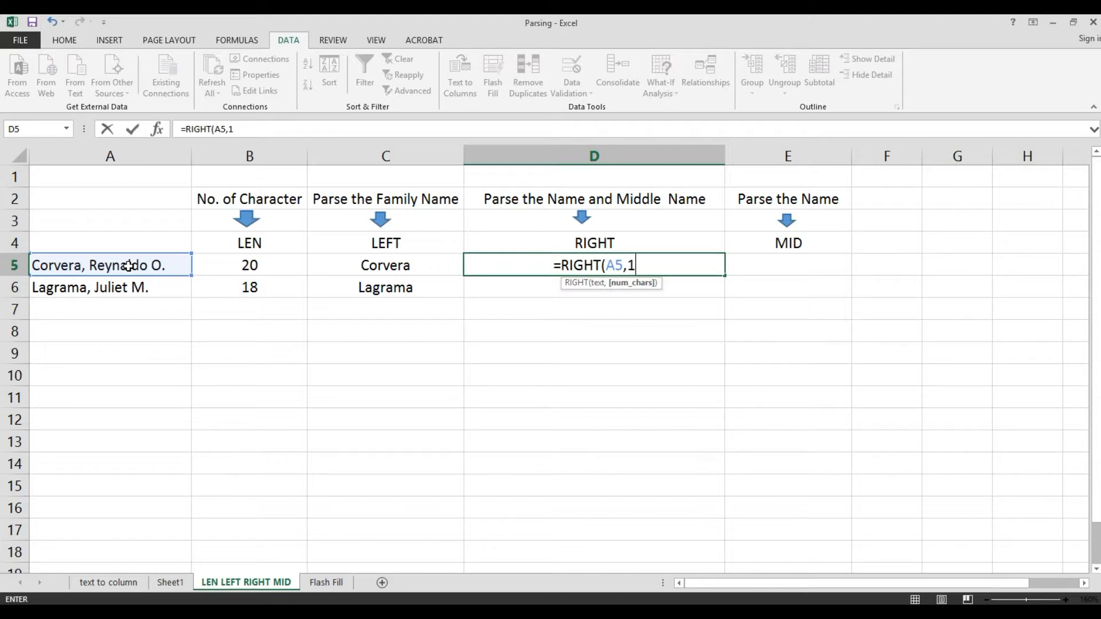
type("1")
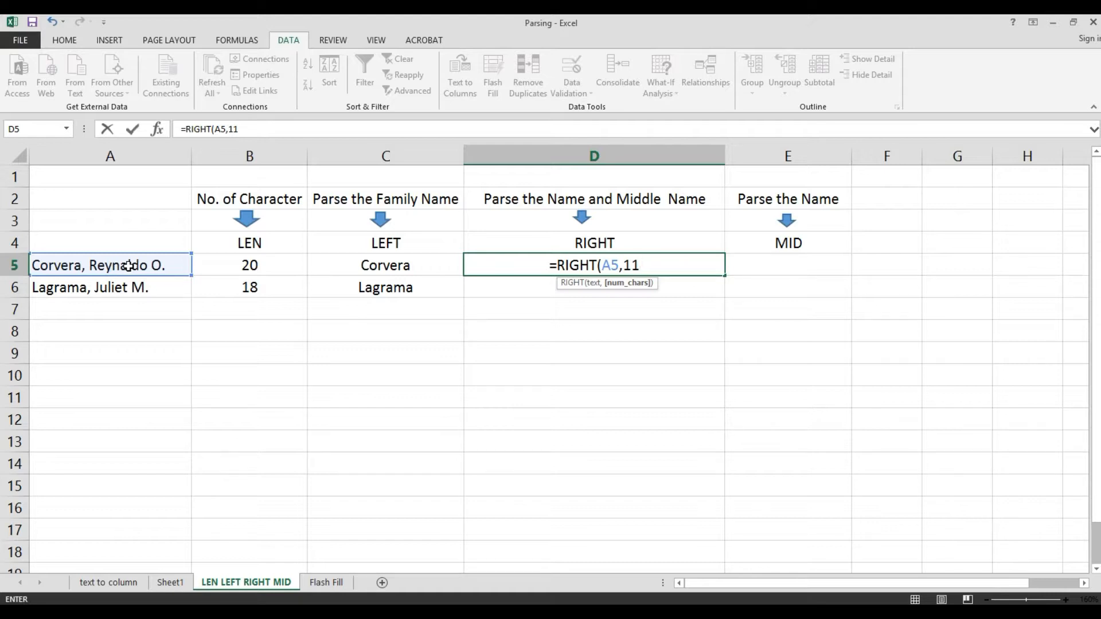
type(")")
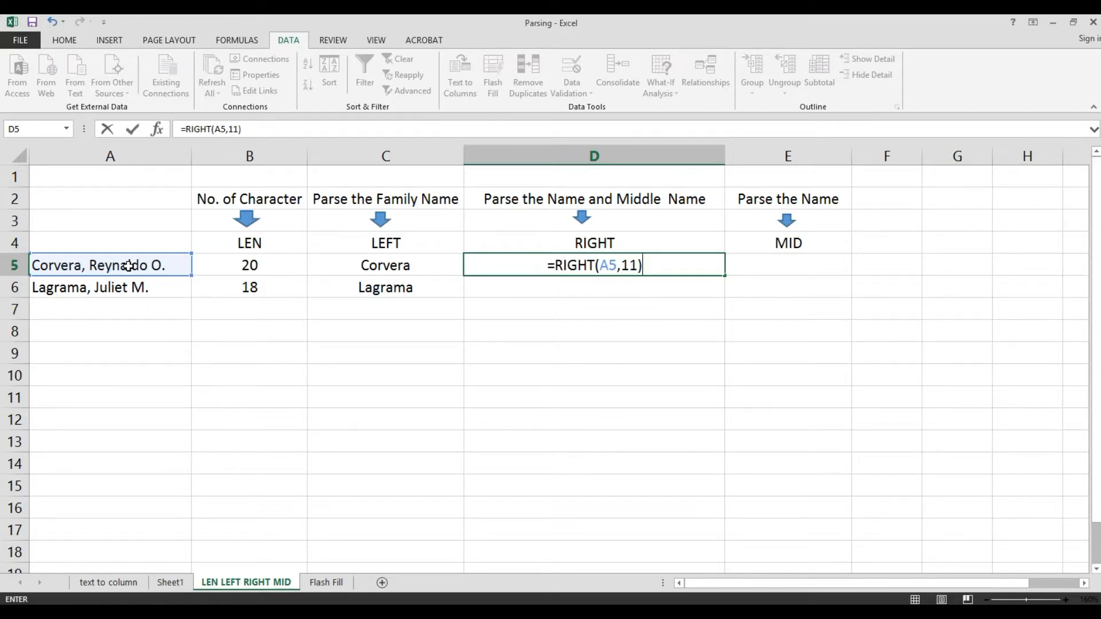
key("Return")
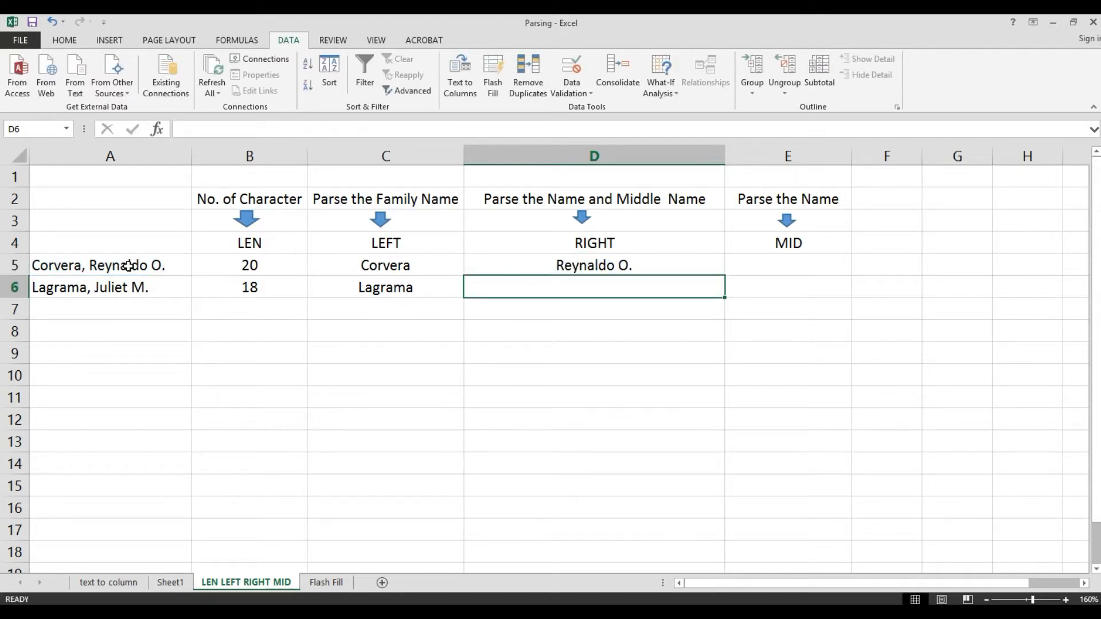
- Enter the formula =RIGHT(A6,9) in D6 to extract the given name and middle initial from the second entry
key("Up")
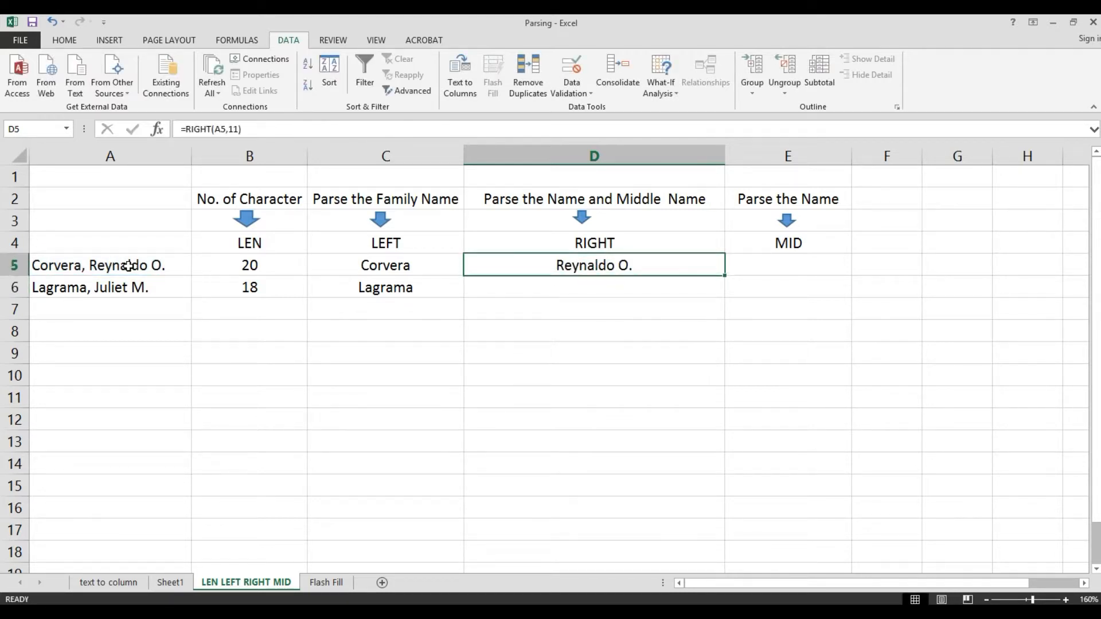
key("Down")
key("Up")
key("Down")
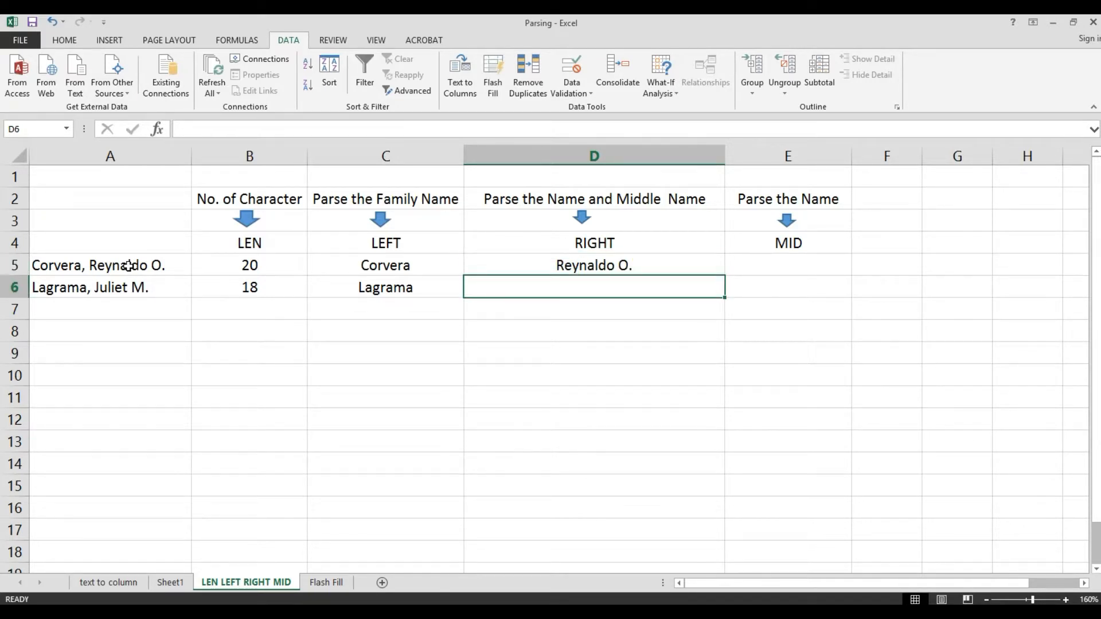
key("Up")
key("F2")
type("=")
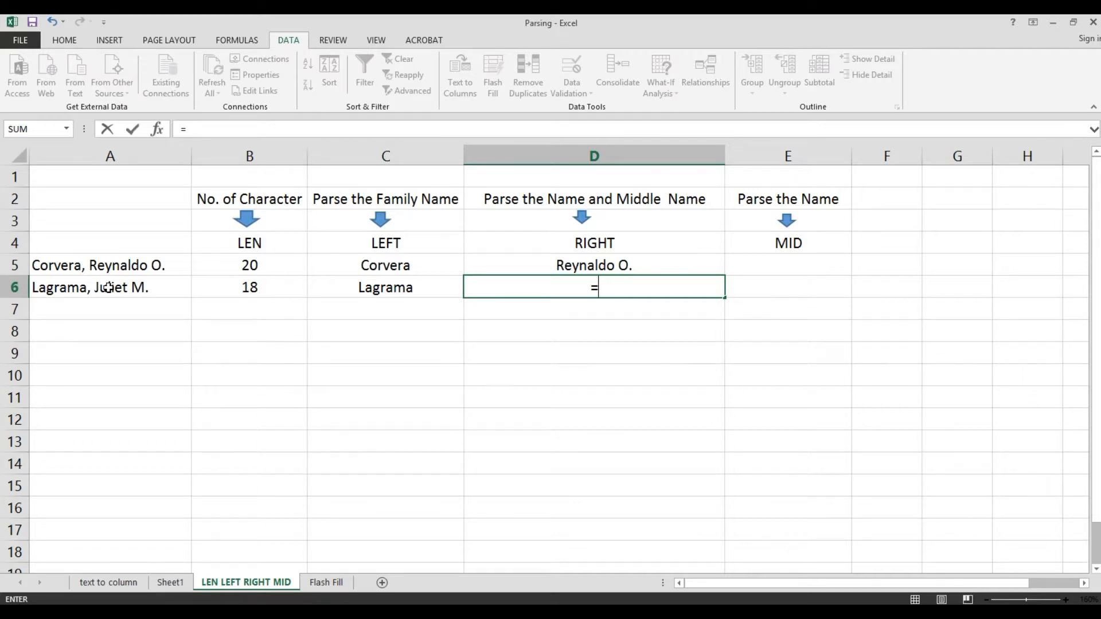
type("RIG")
key("Tab")
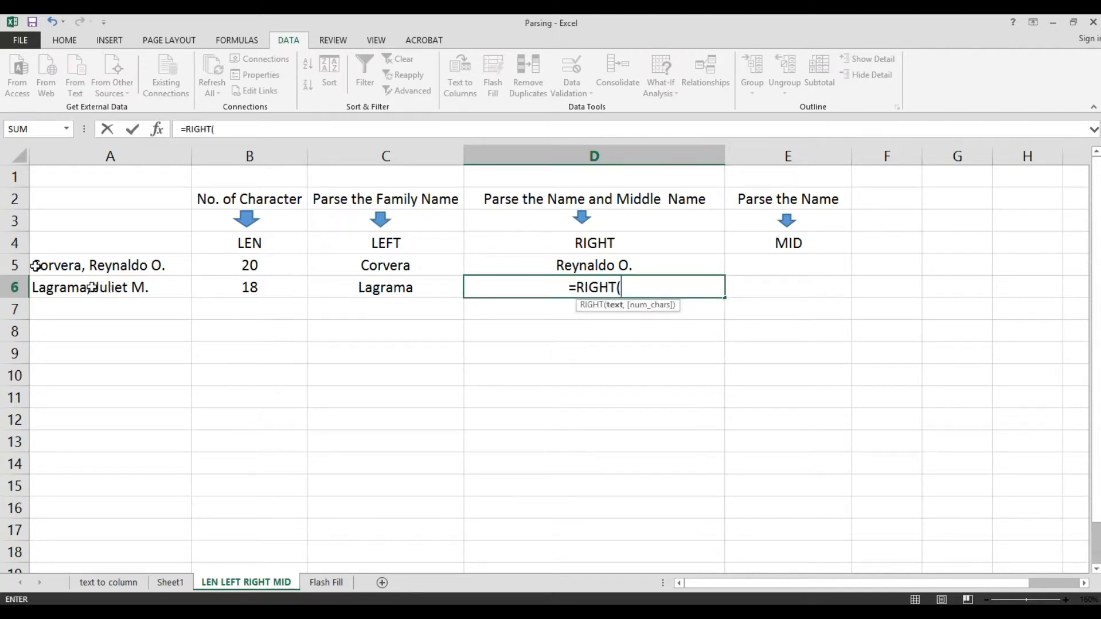
left_click(74, 281)
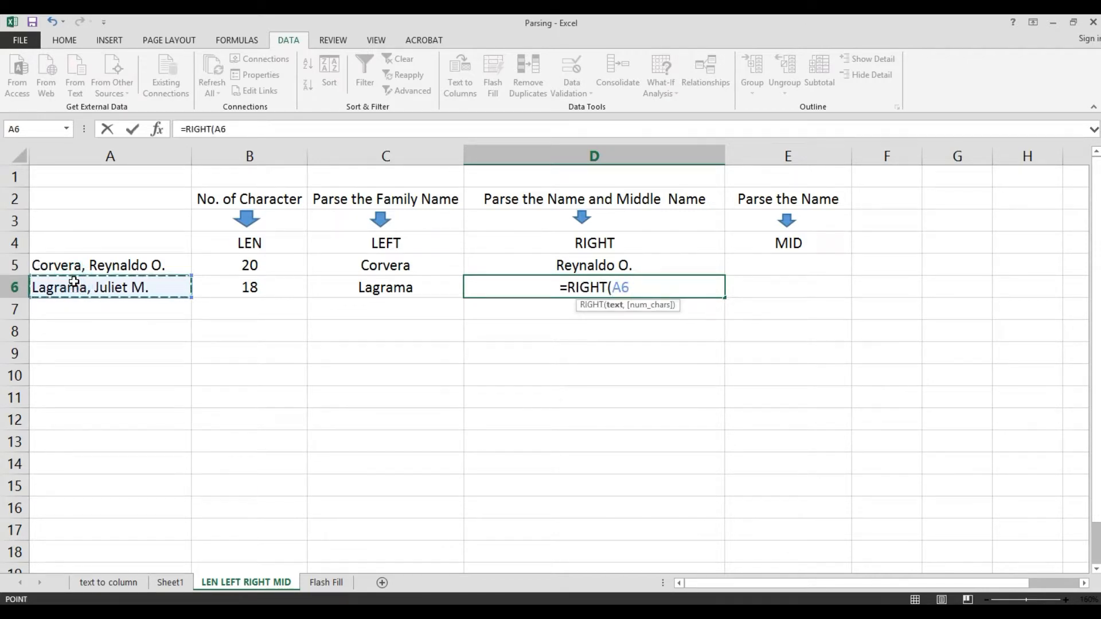
type(",")
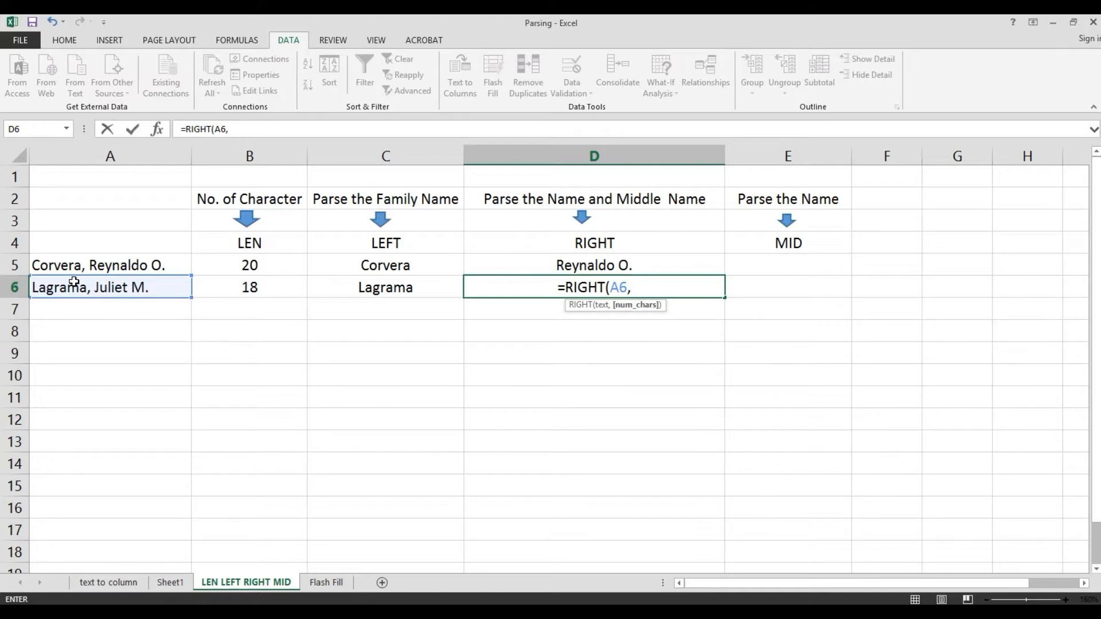
type("9")
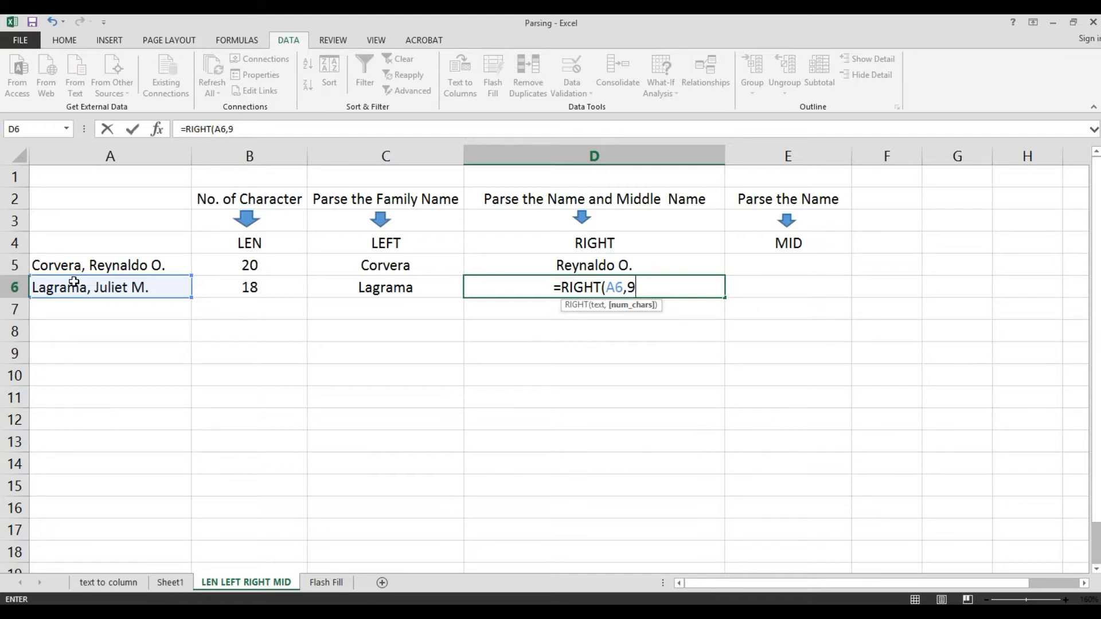
type(")")
key("Return")
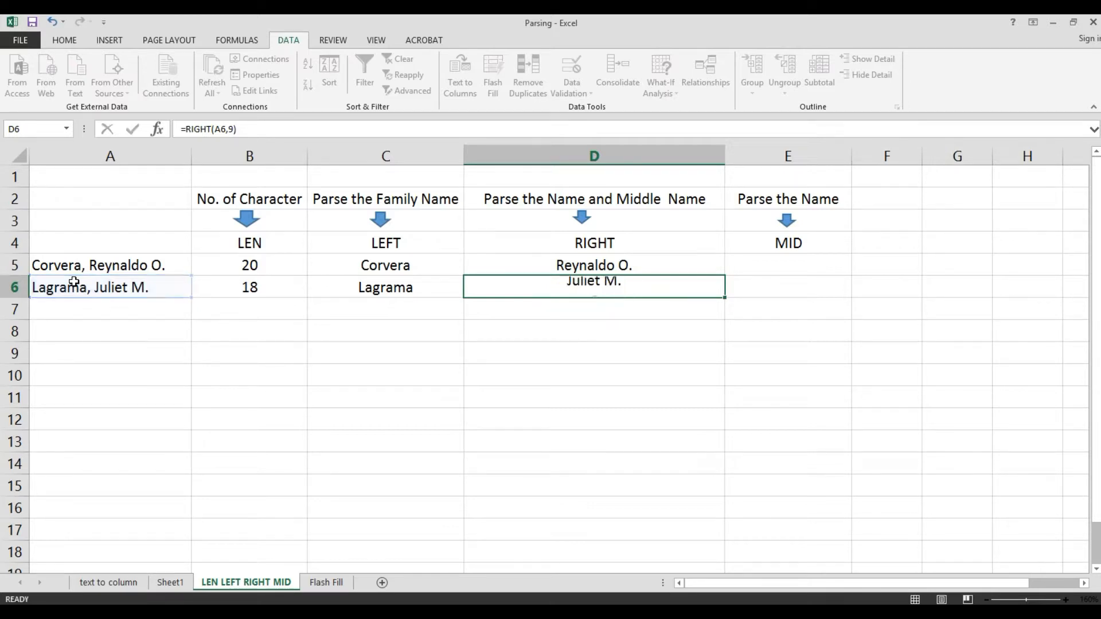
- Enter the formula =MID(A5,9,9) in E5 to extract the given name from the first entry
key("Up")
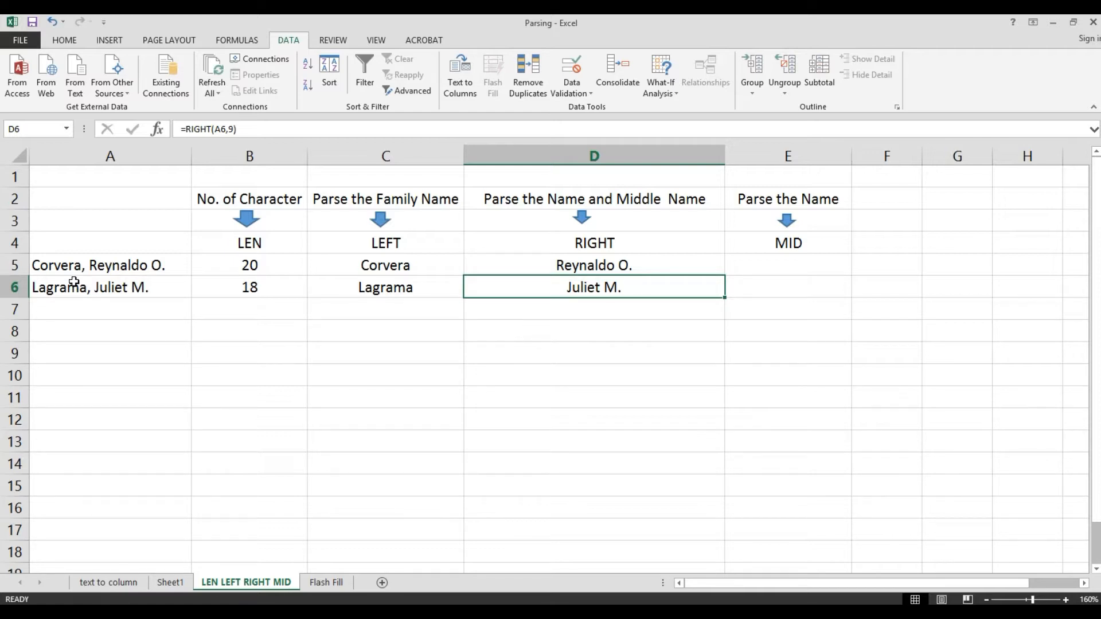
key("Up")
key("Right")
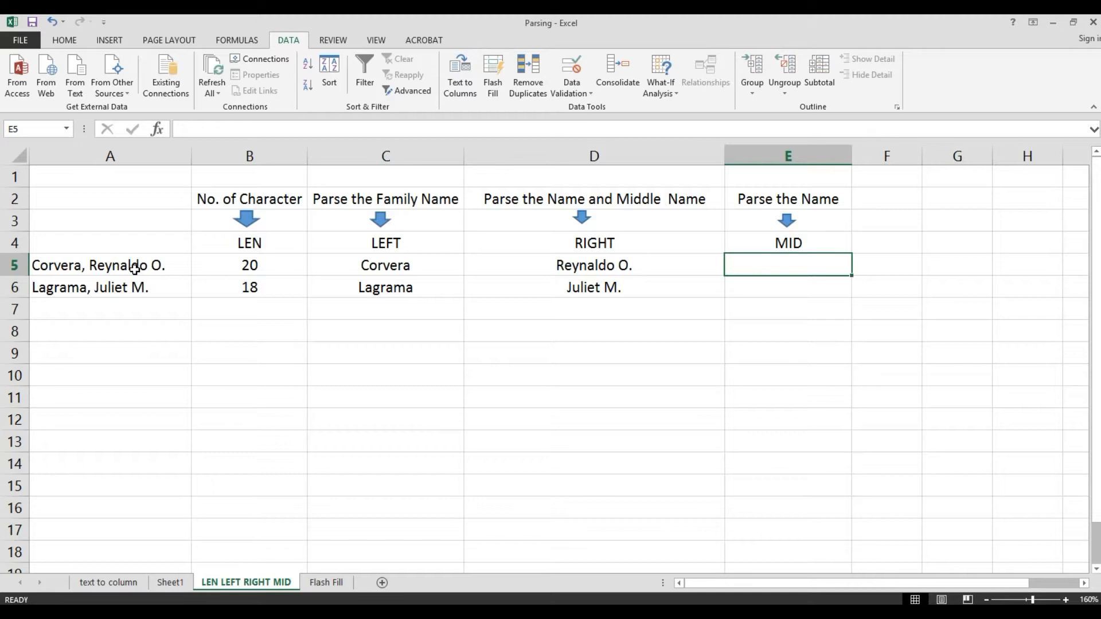
type("=")
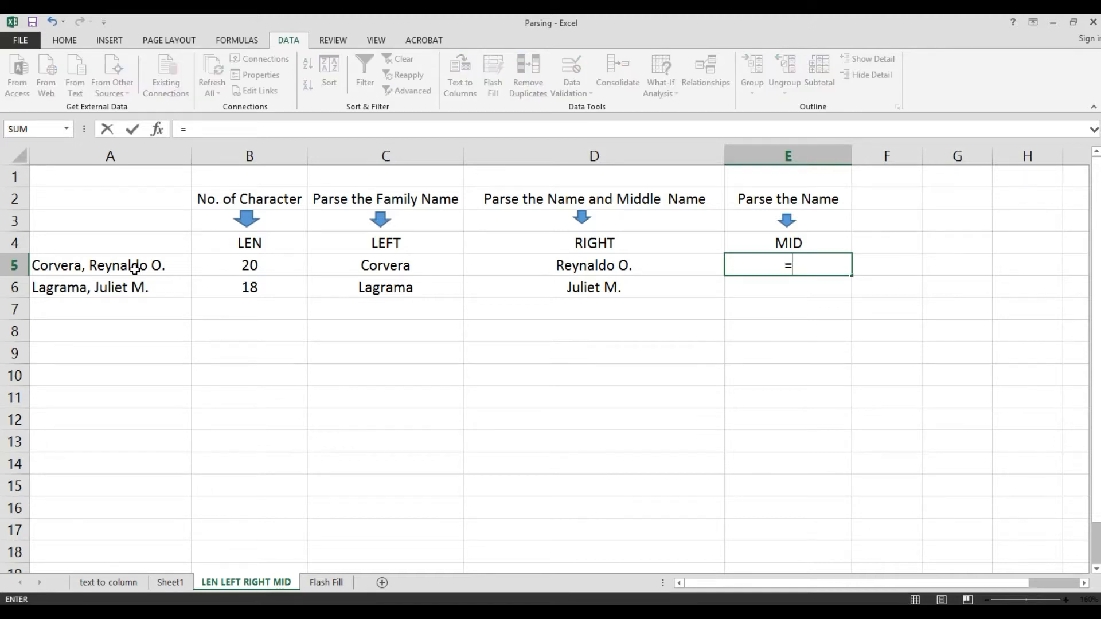
type("MI")
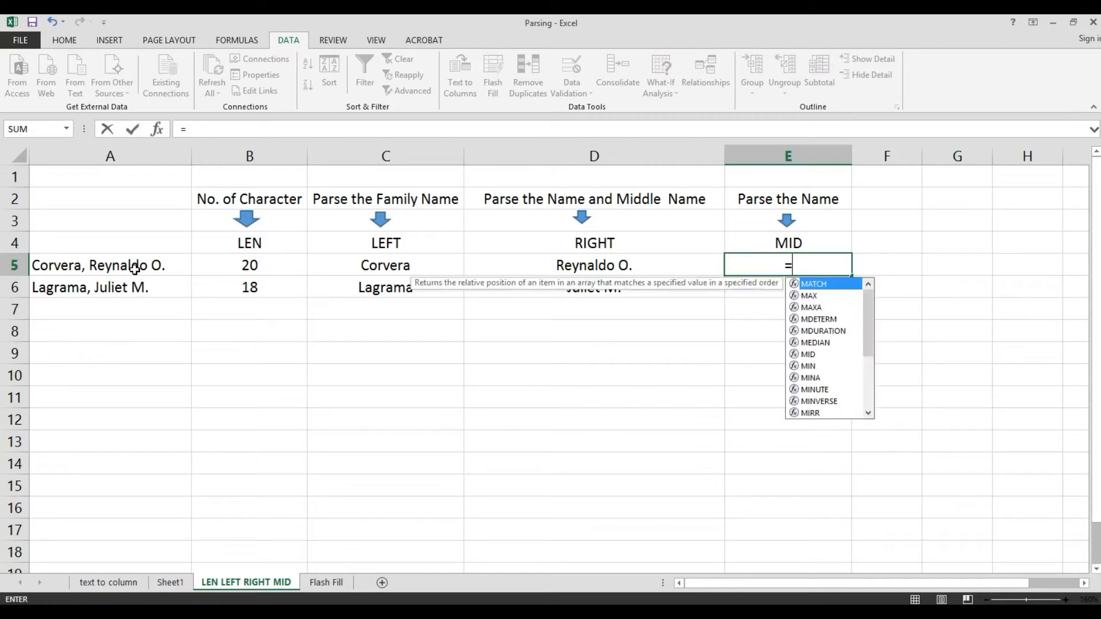
type("D(")
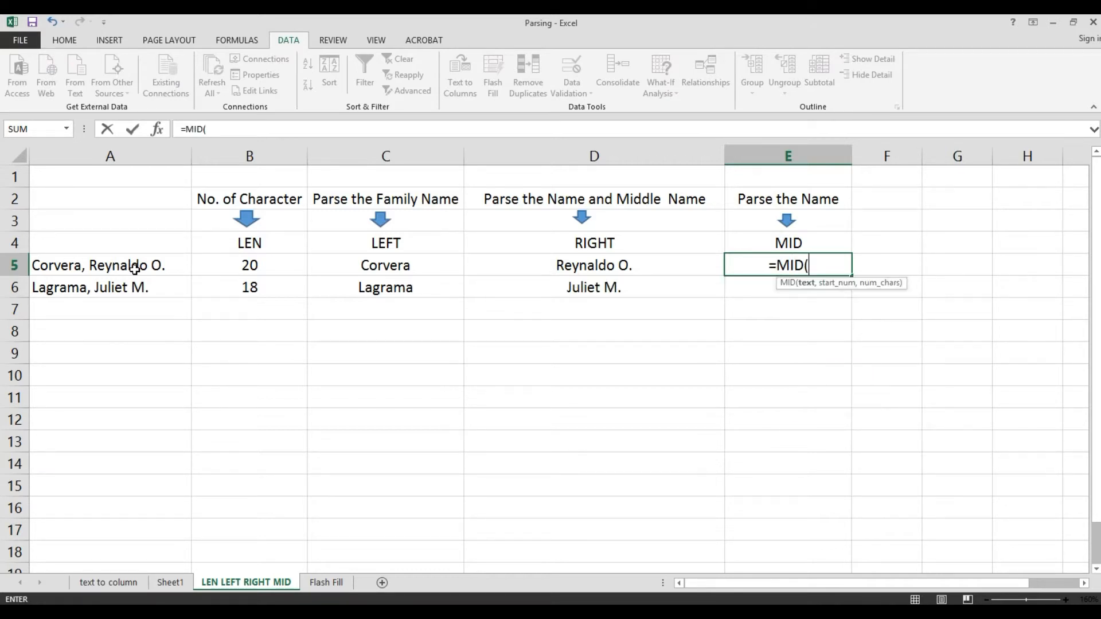
left_click(74, 267)
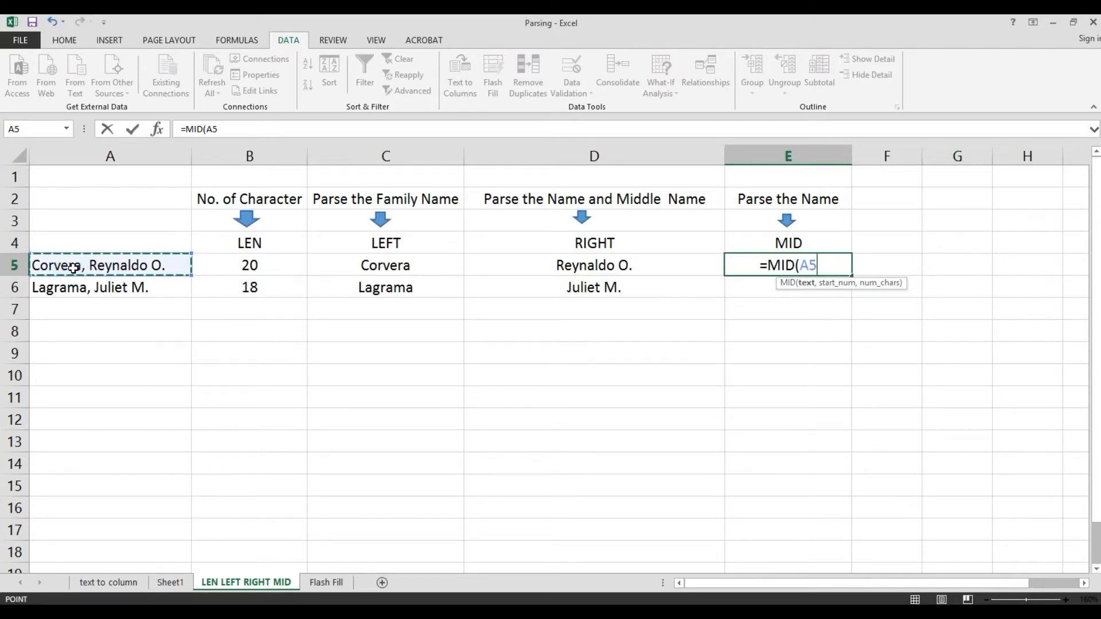
type(",")
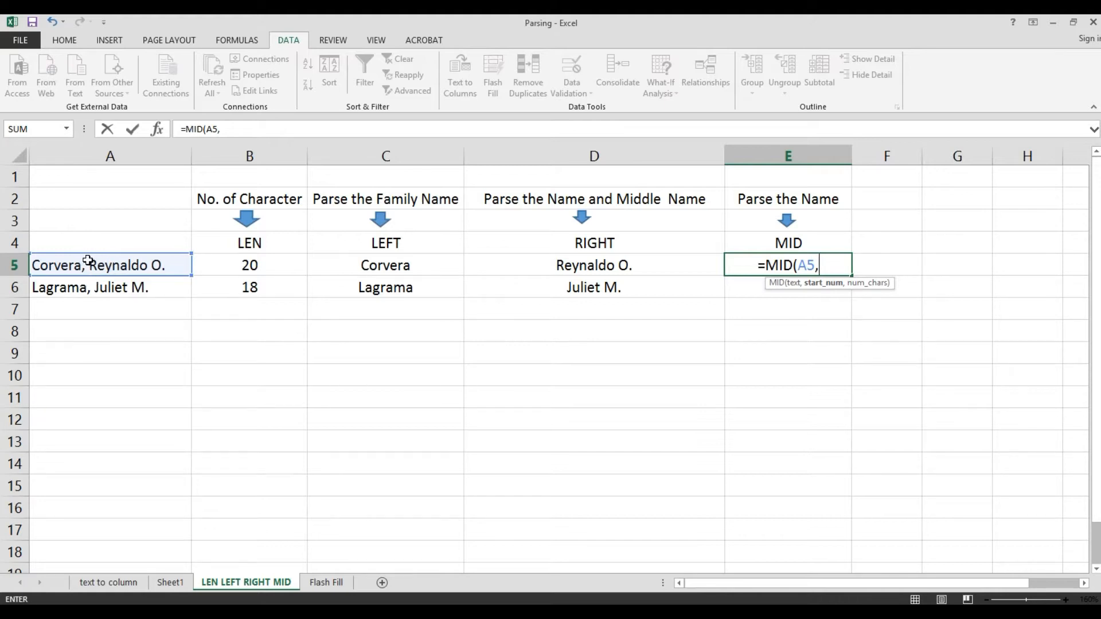
type("9")
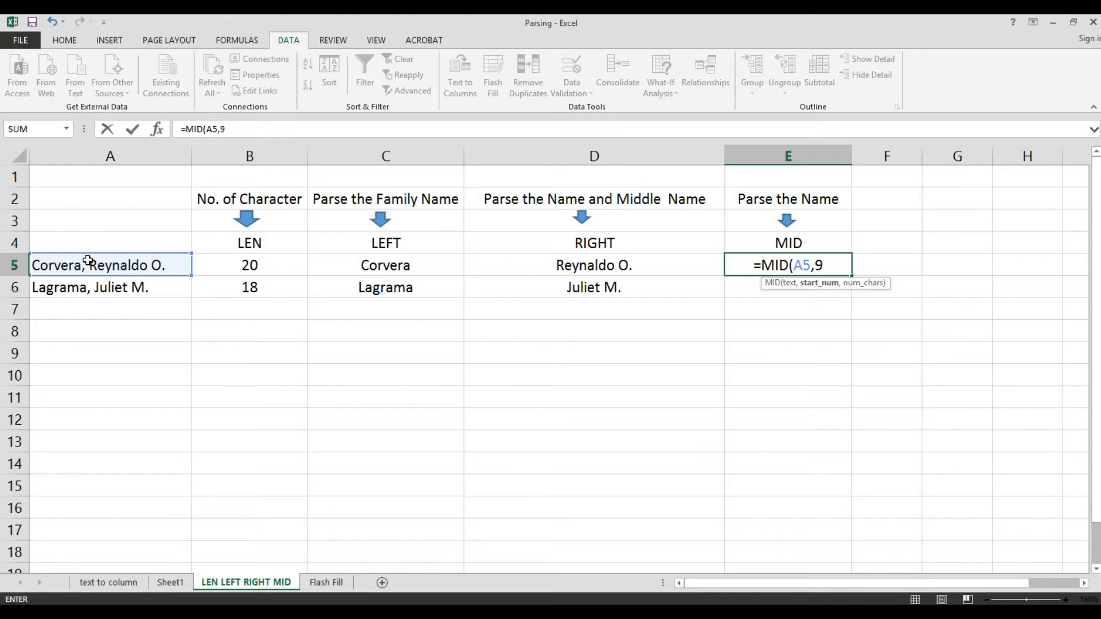
type(",")
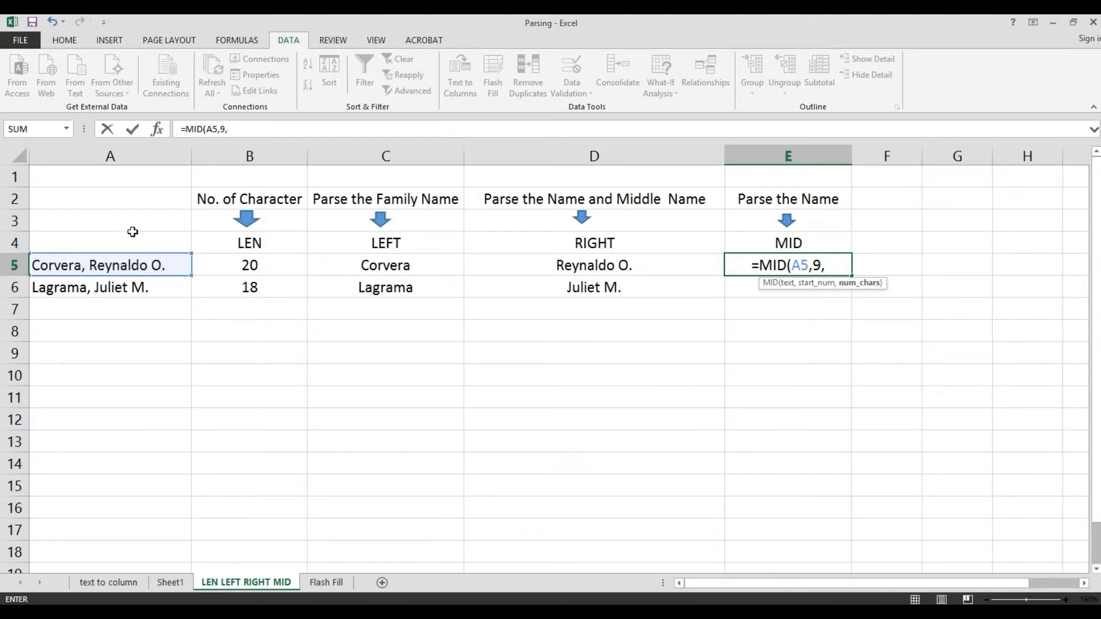
type("9")
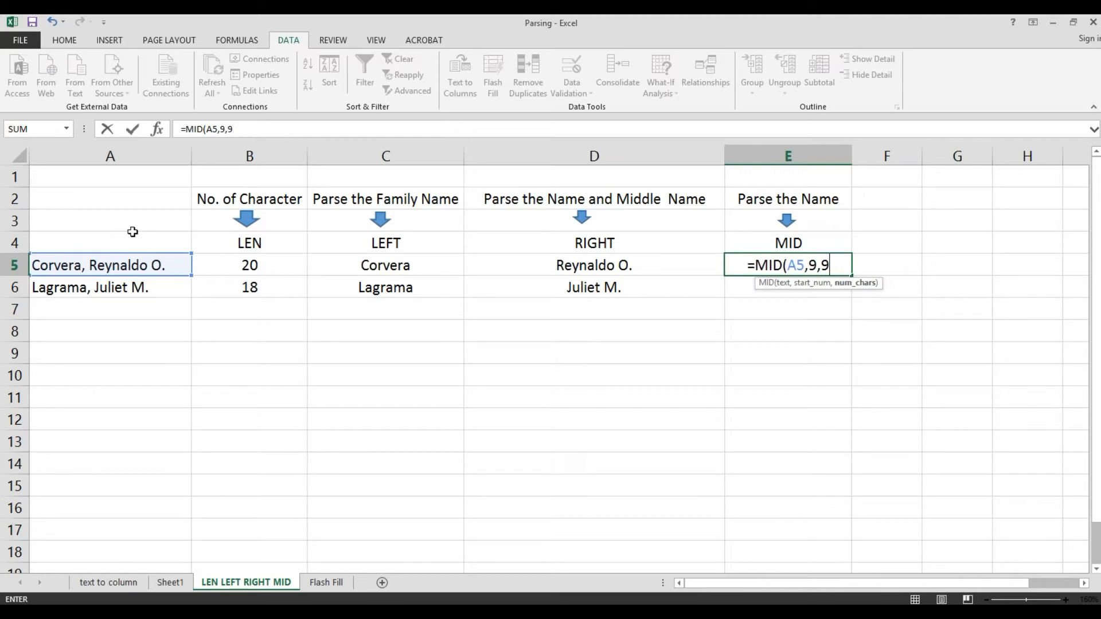
type(")")
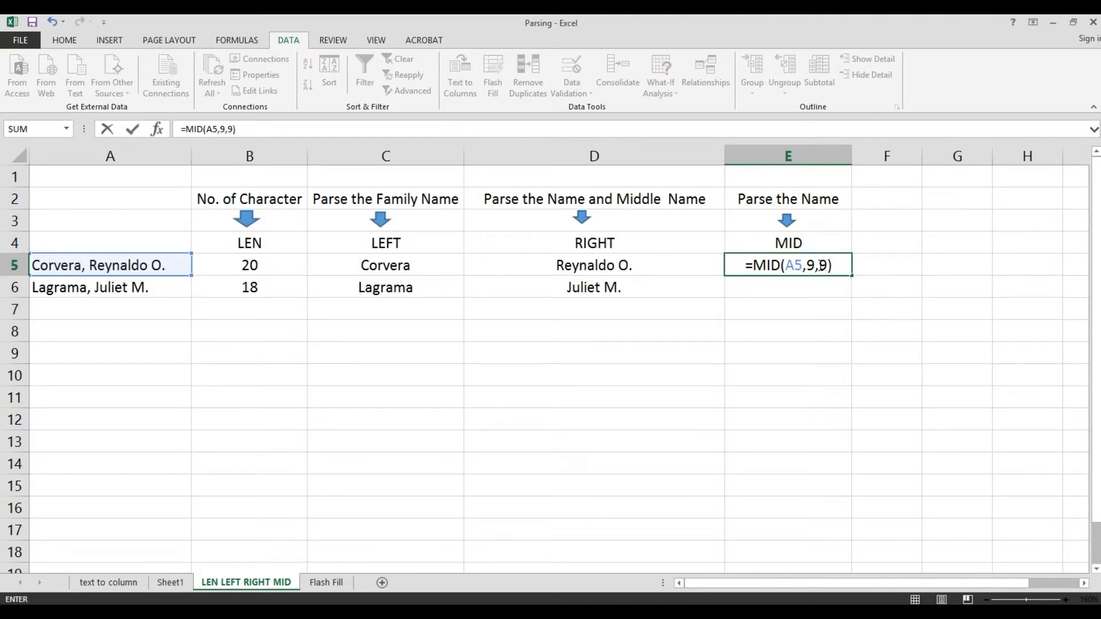
left_click(807, 264)
double_click(811, 264)
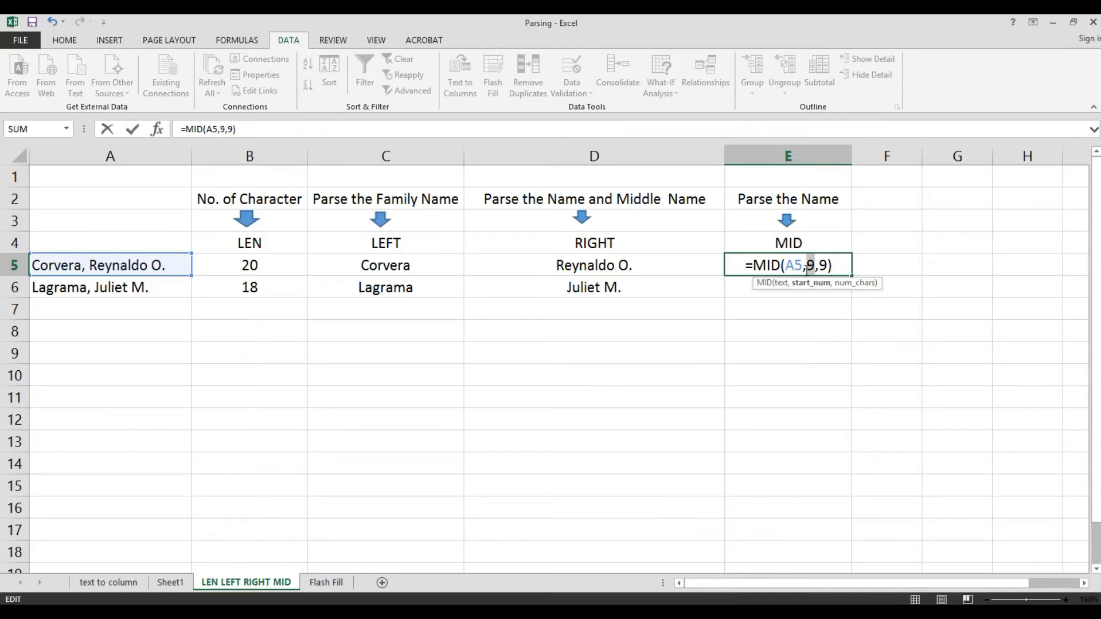
left_click(823, 265)
double_click(822, 265)
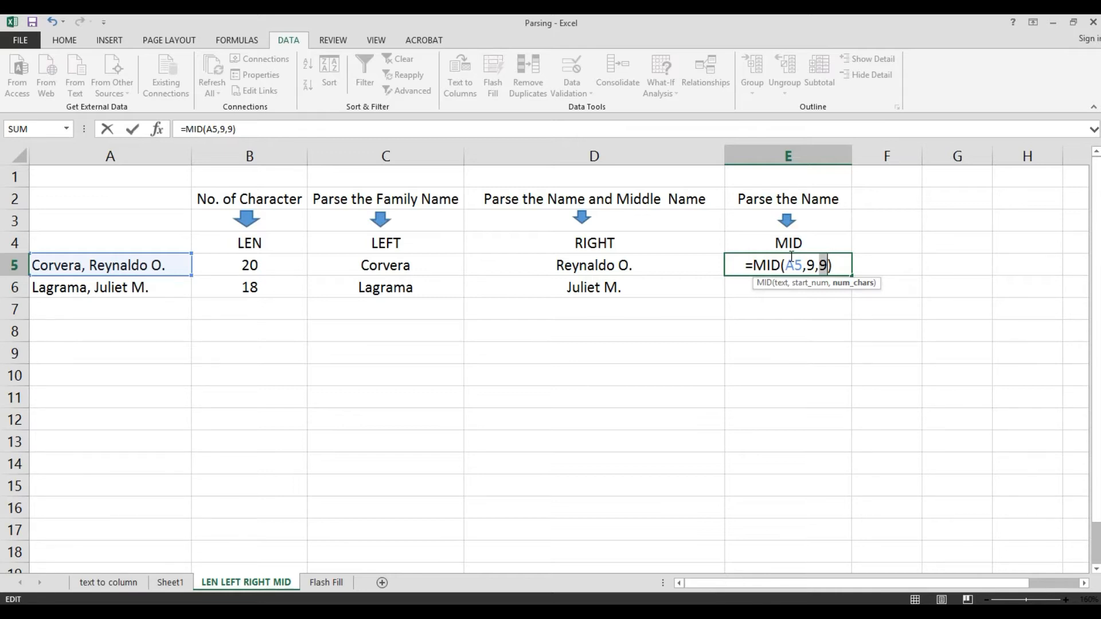
key("Return")
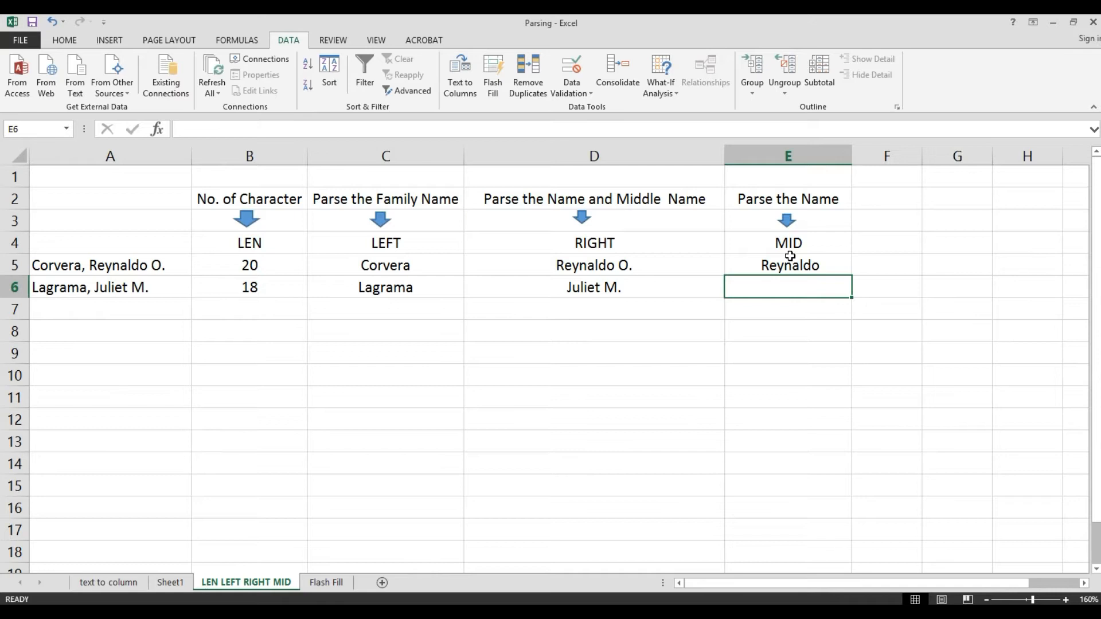
- Enter the formula =MID(A6,9,7) in E6 to extract the given name from the second entry
type("=")
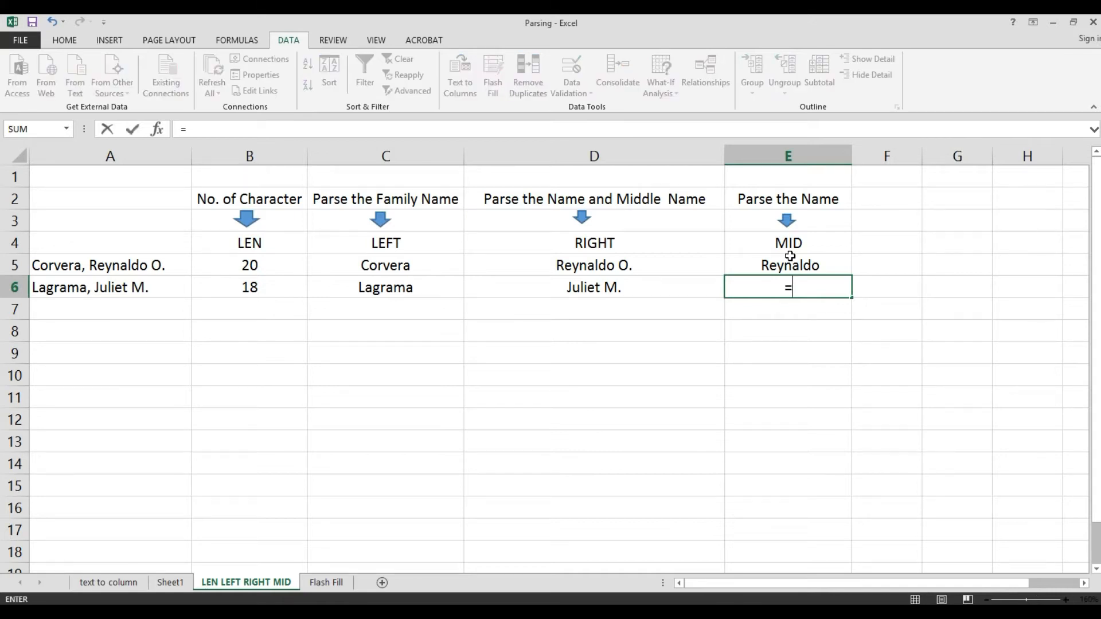
type("M")
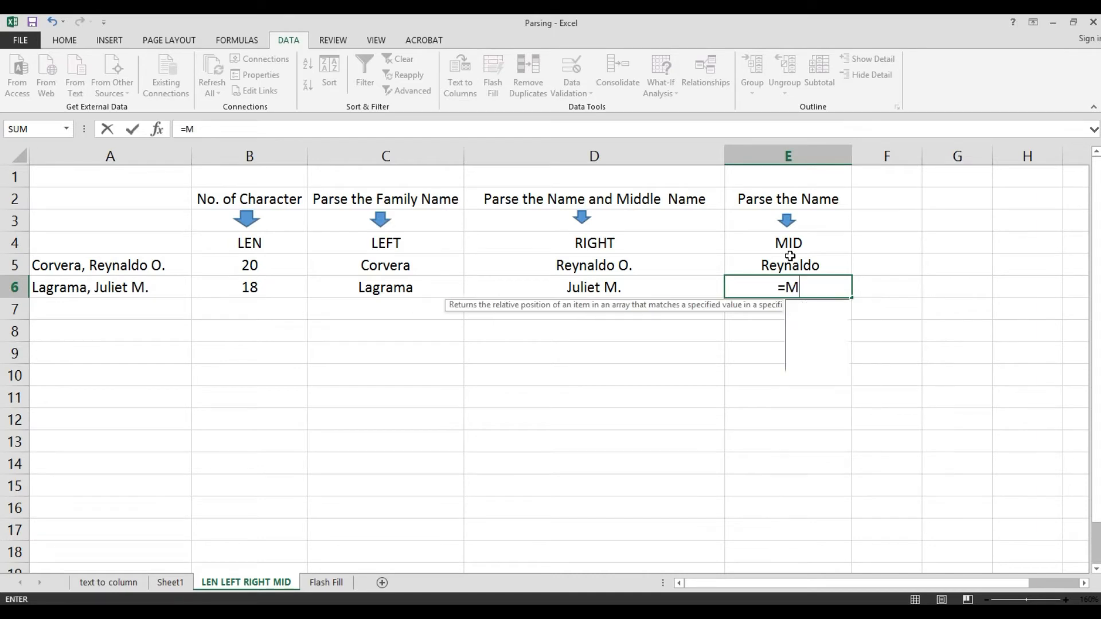
type("ID(")
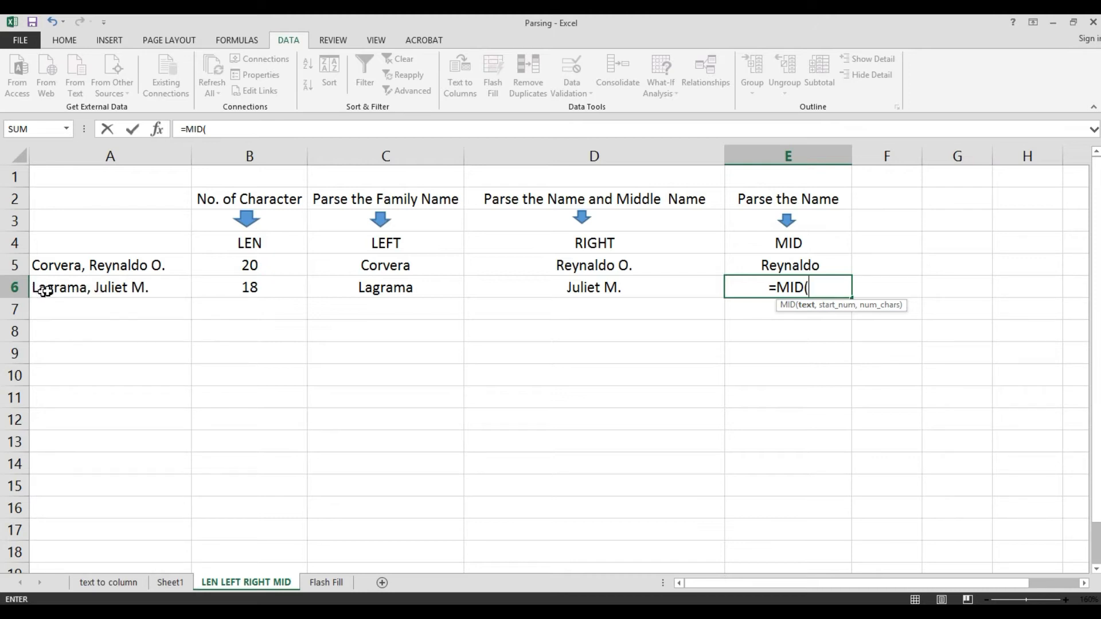
left_click(87, 290)
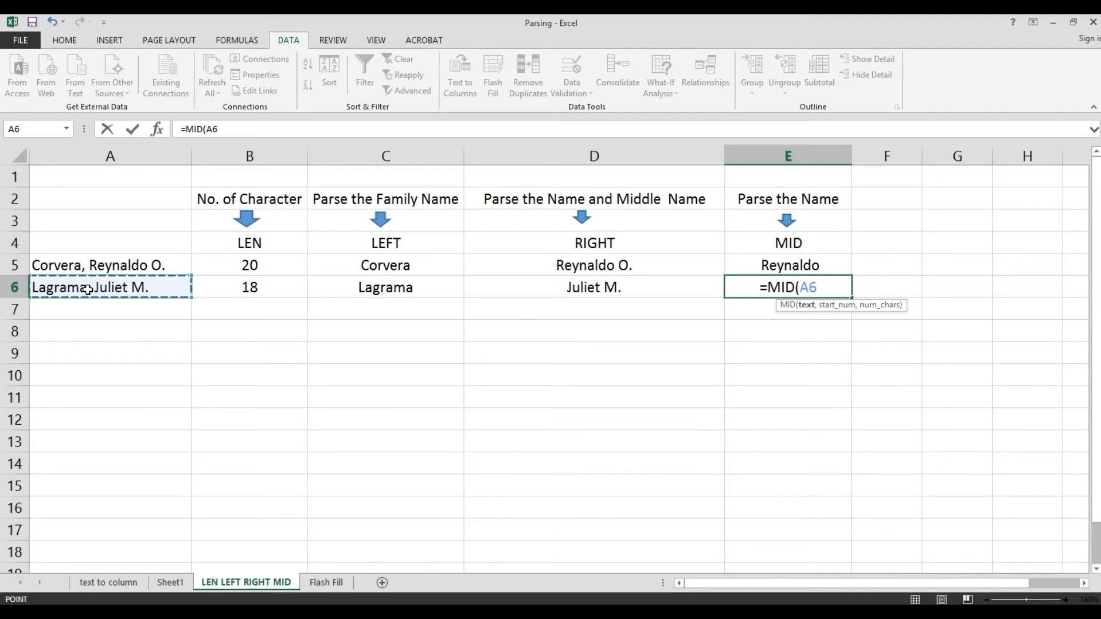
type(",")
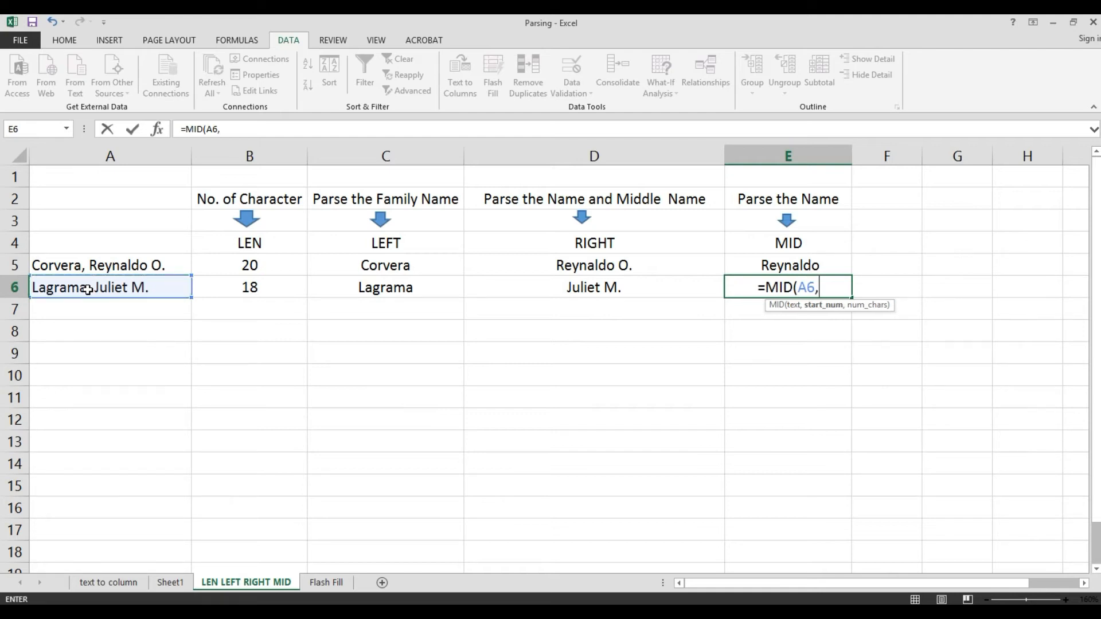
type("9")
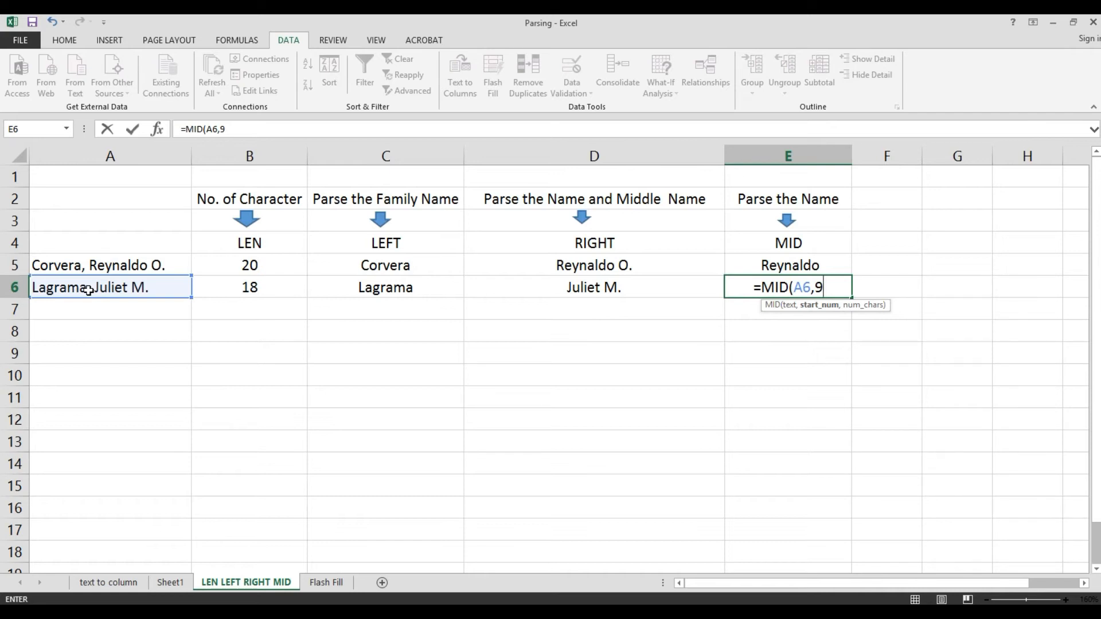
type(",")
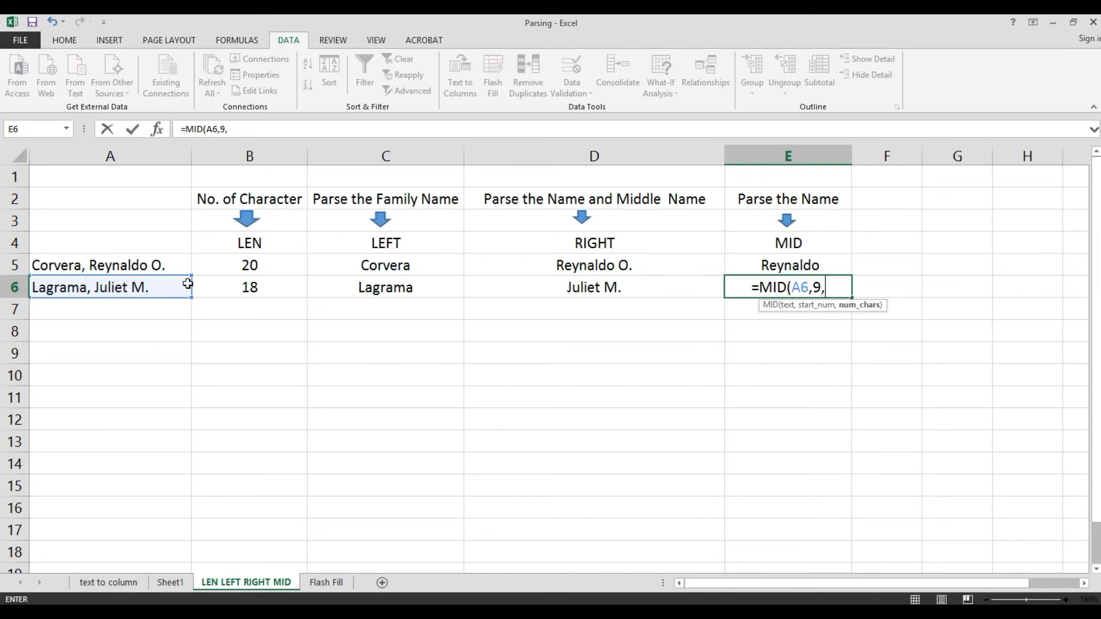
type("7")
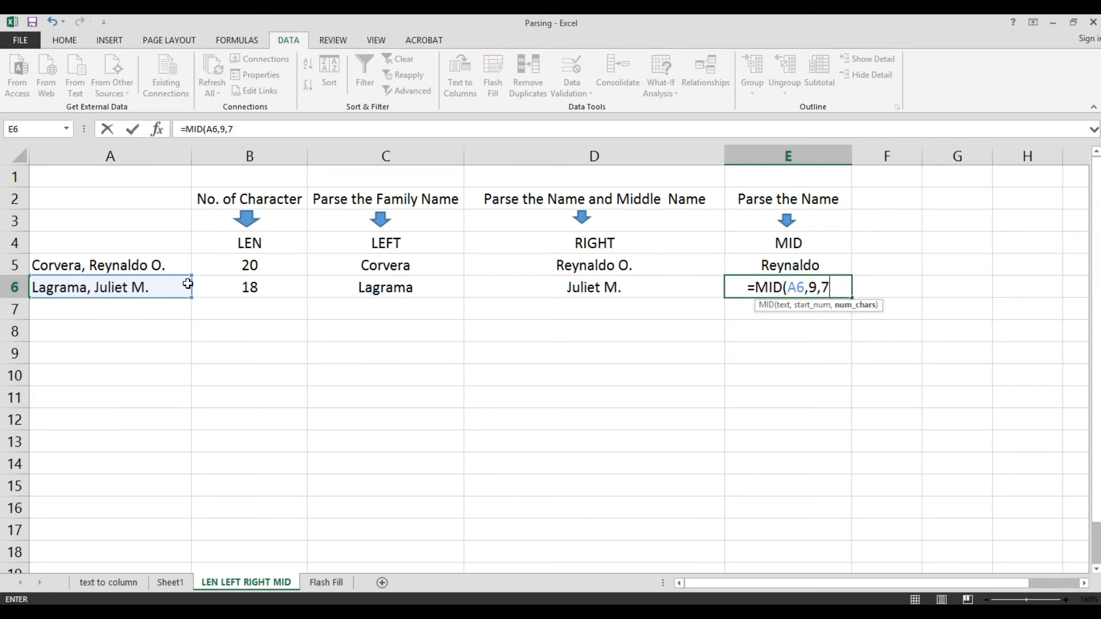
type(")")
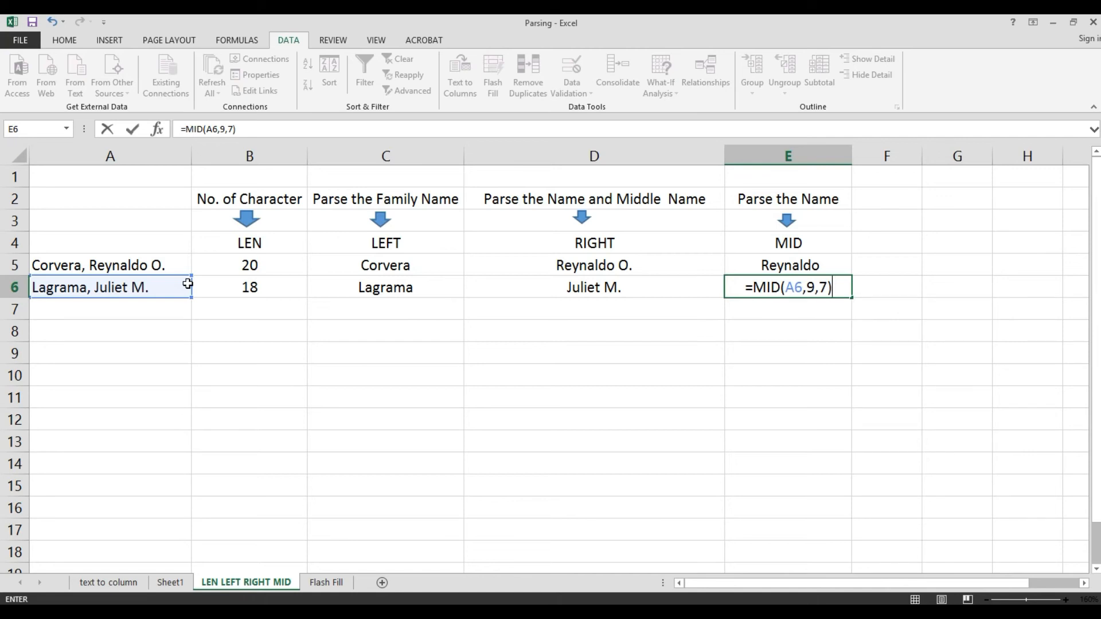
key("Return")
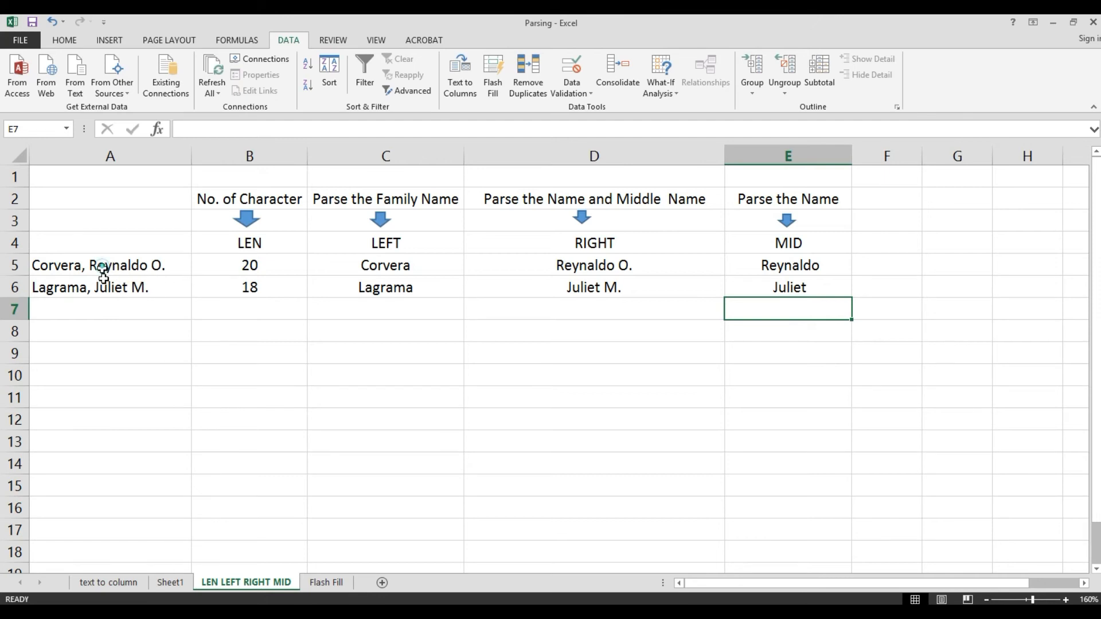
- Highlight the original names, the function header row and the character counts to compare the parsed results
left_click_drag(99, 263, 105, 284)
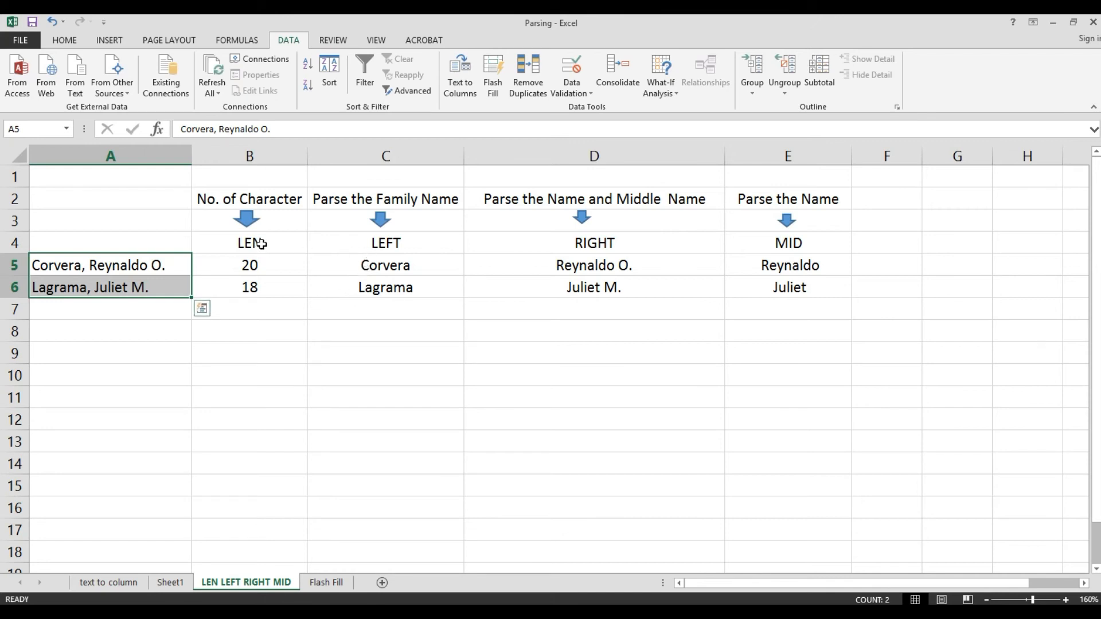
left_click_drag(262, 243, 789, 242)
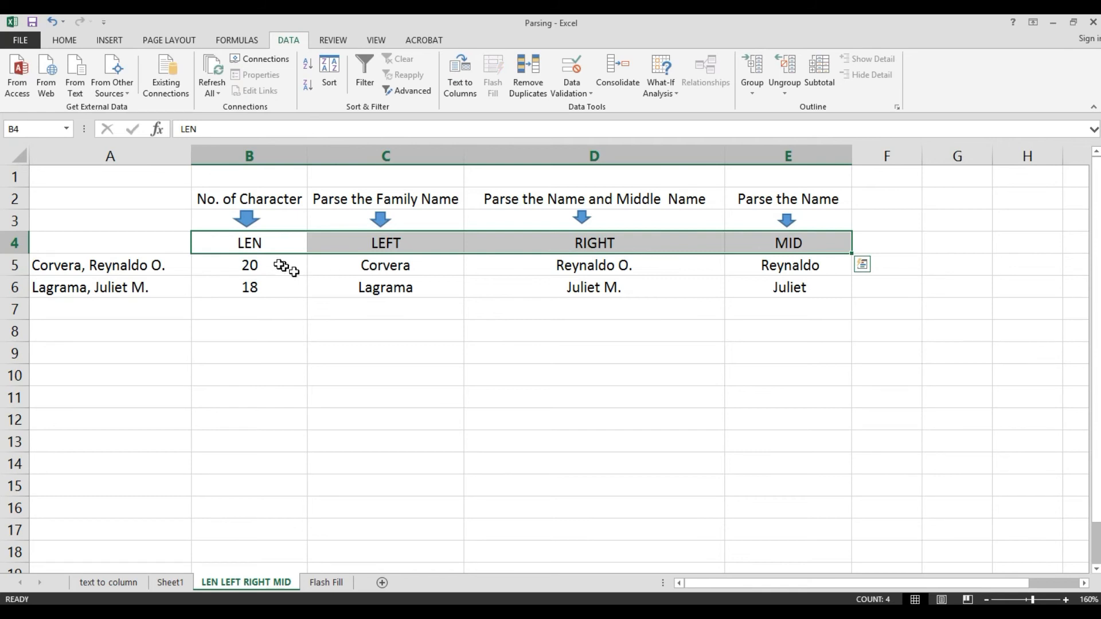
left_click(265, 243)
left_click_drag(224, 266, 229, 285)
left_click_drag(86, 267, 90, 285)
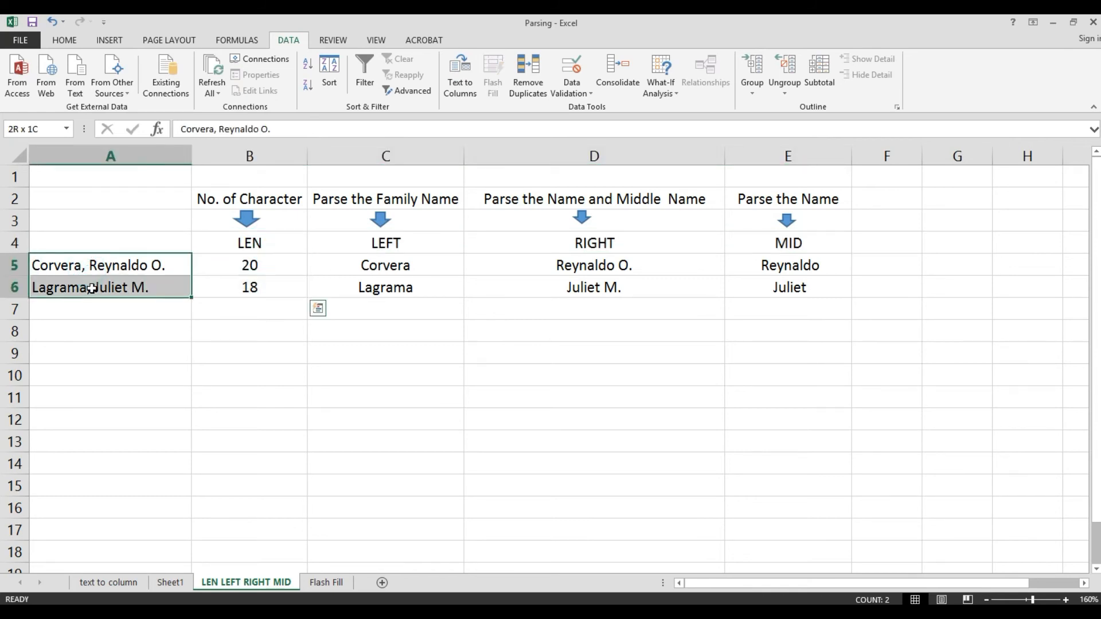
- Select the character counts, the original names and each parsing formula in row 5 to review how the LEFT, RIGHT and MID formulas work
left_click_drag(232, 265, 232, 285)
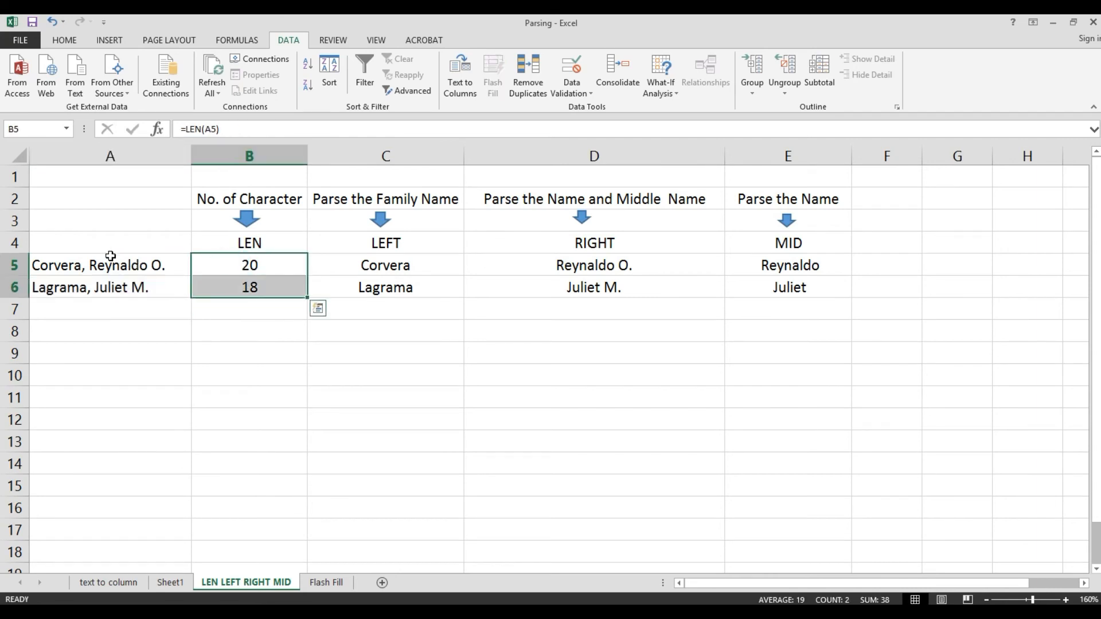
left_click_drag(109, 254, 206, 277)
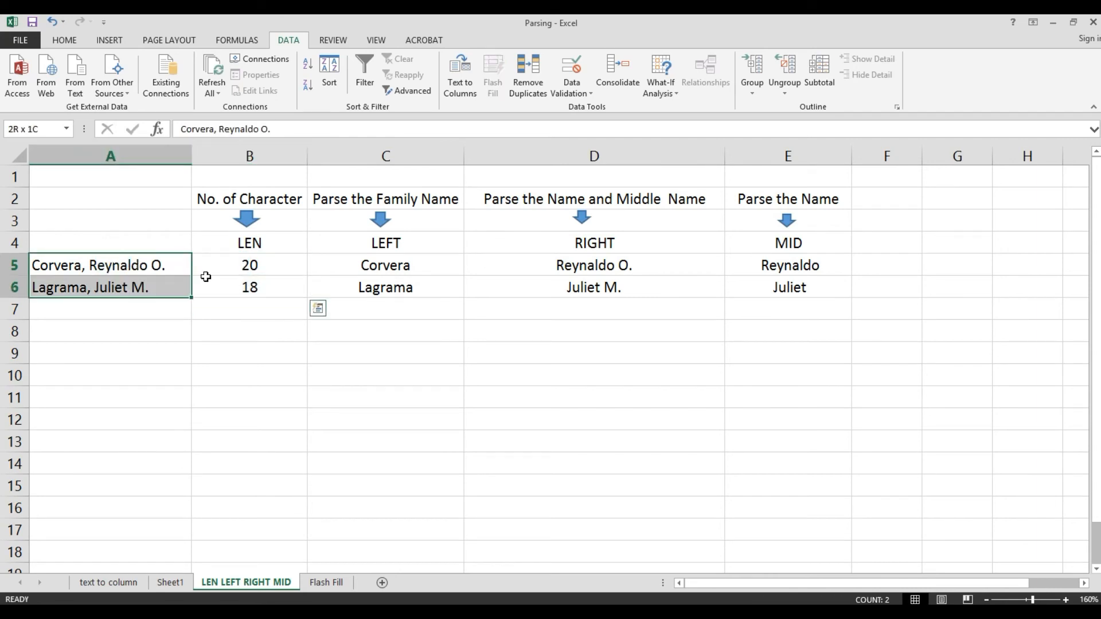
left_click(363, 266)
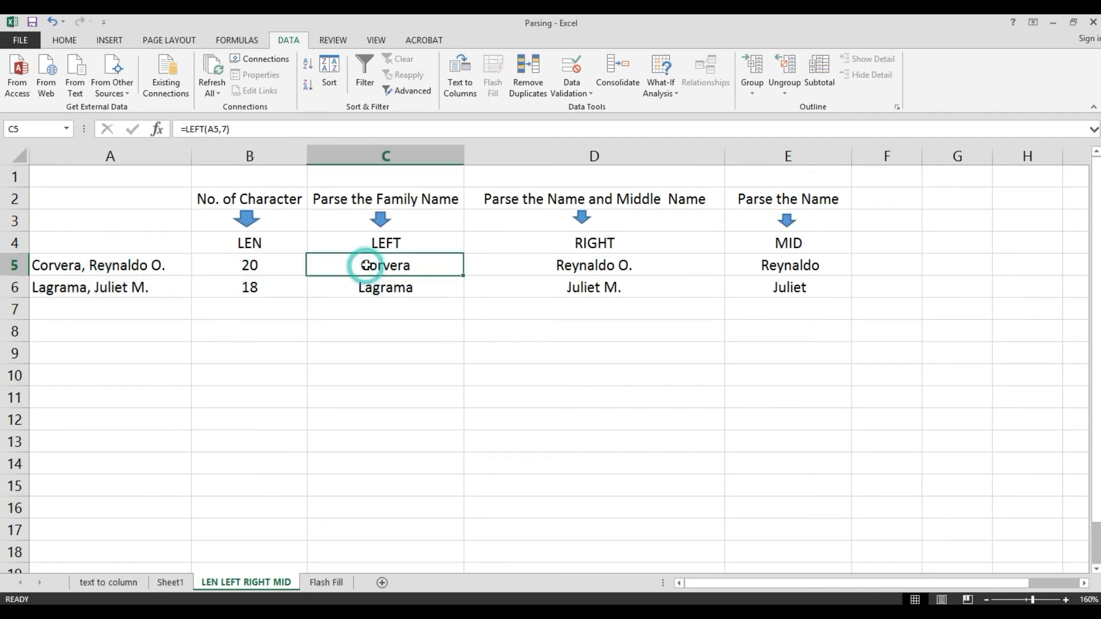
left_click(48, 267)
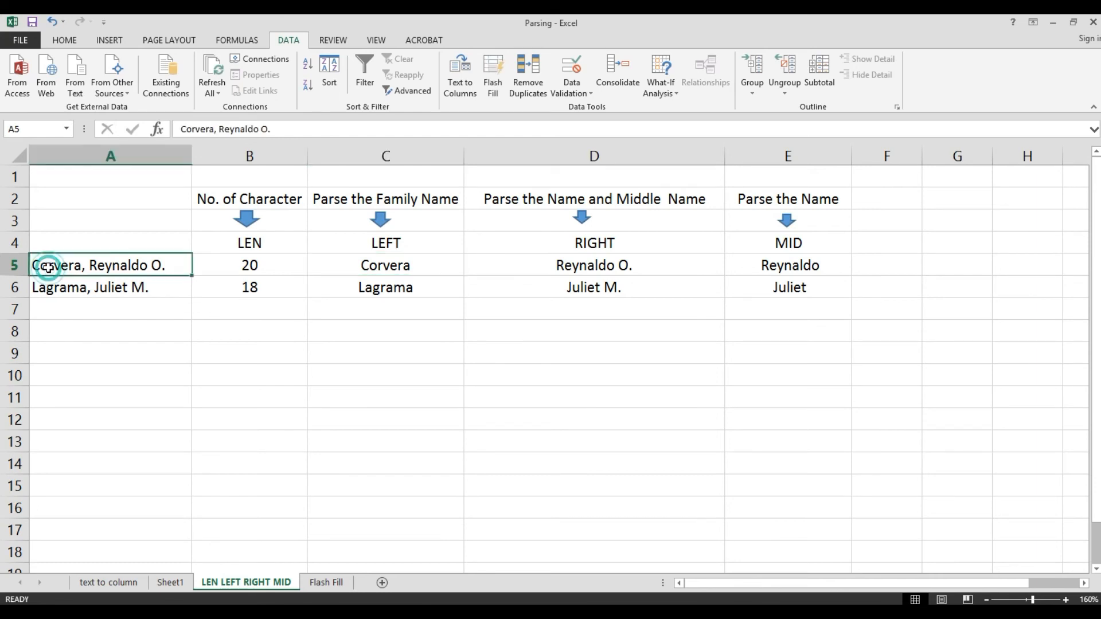
left_click(575, 267)
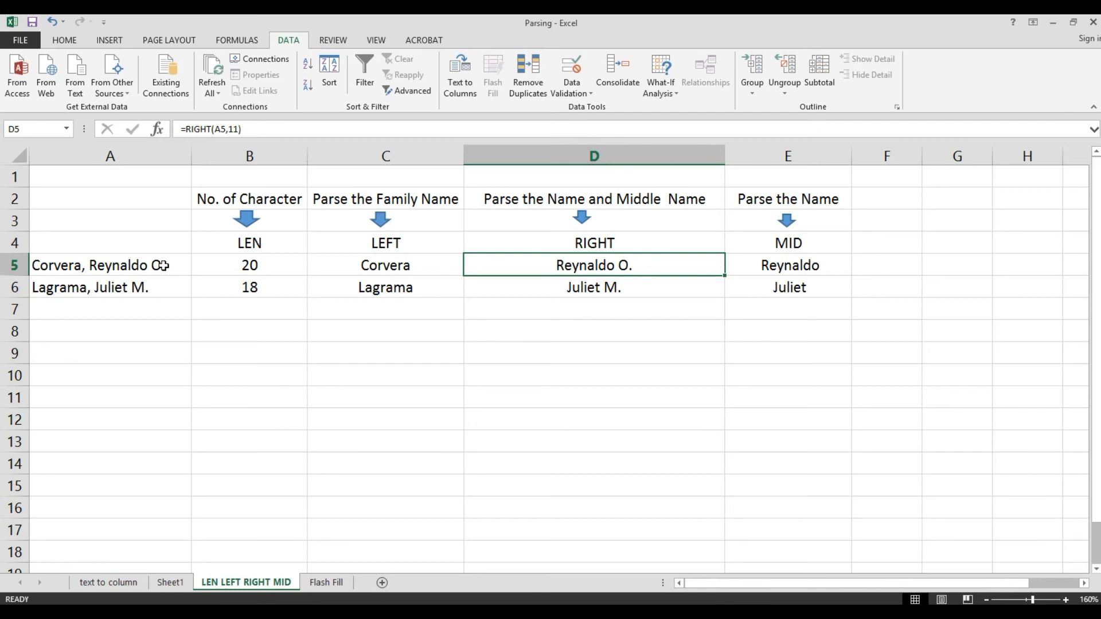
left_click(800, 267)
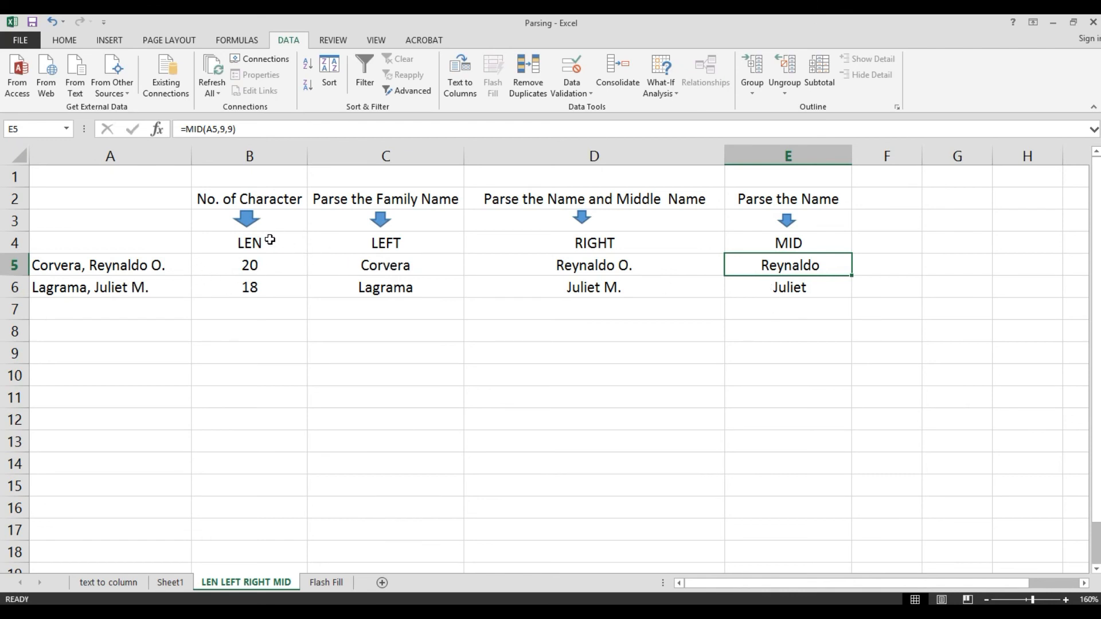
- Highlight the whole results table, the original names and the LEN, LEFT, RIGHT, MID header row to summarise the parsing
mouse_move(269, 240)
left_mouse_down()
mouse_move(801, 305)
mouse_move(798, 290)
left_mouse_up()
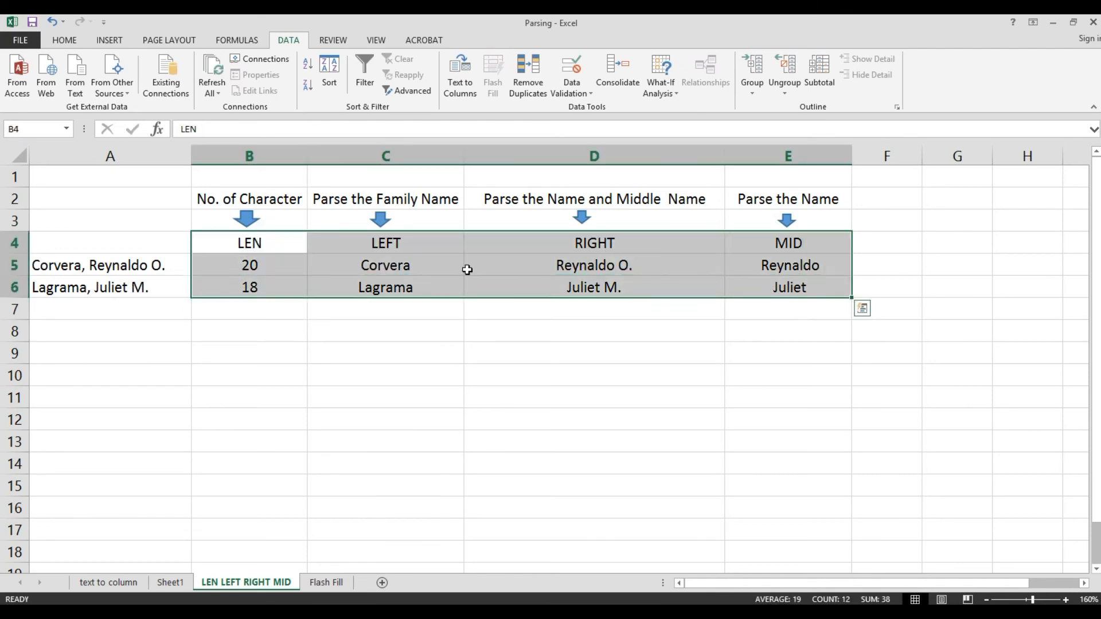
left_click_drag(124, 243, 745, 278)
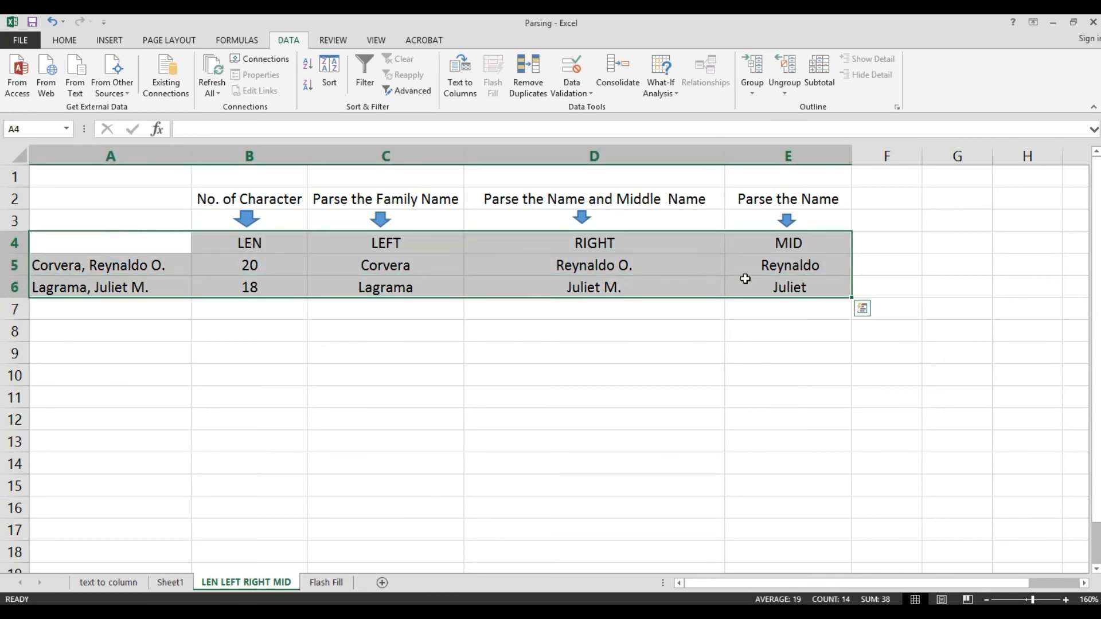
left_click(540, 273)
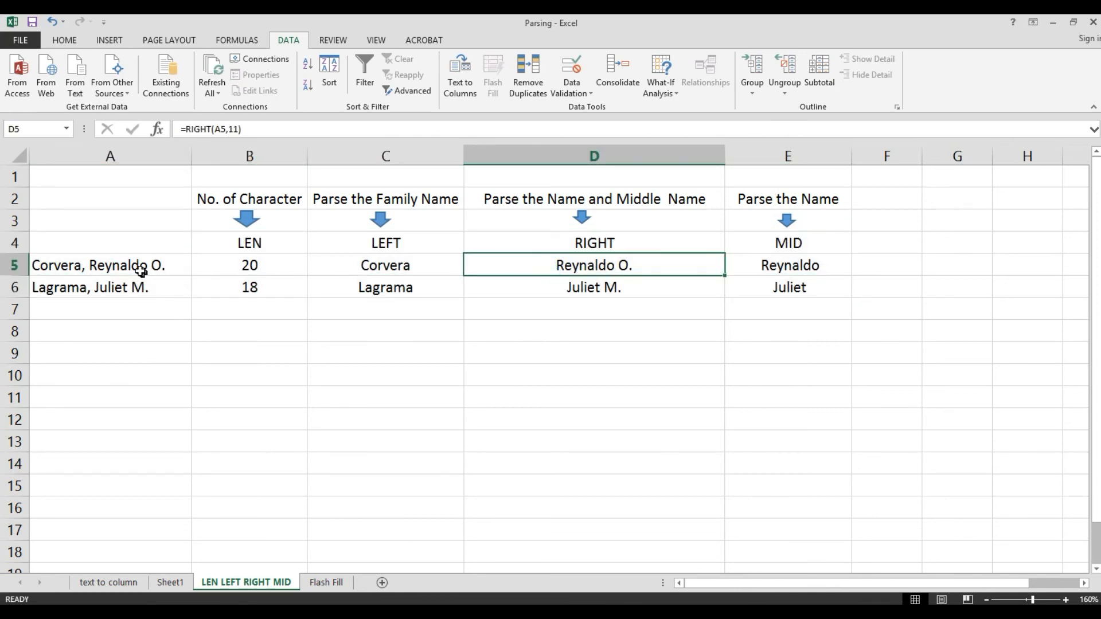
left_click_drag(136, 264, 140, 286)
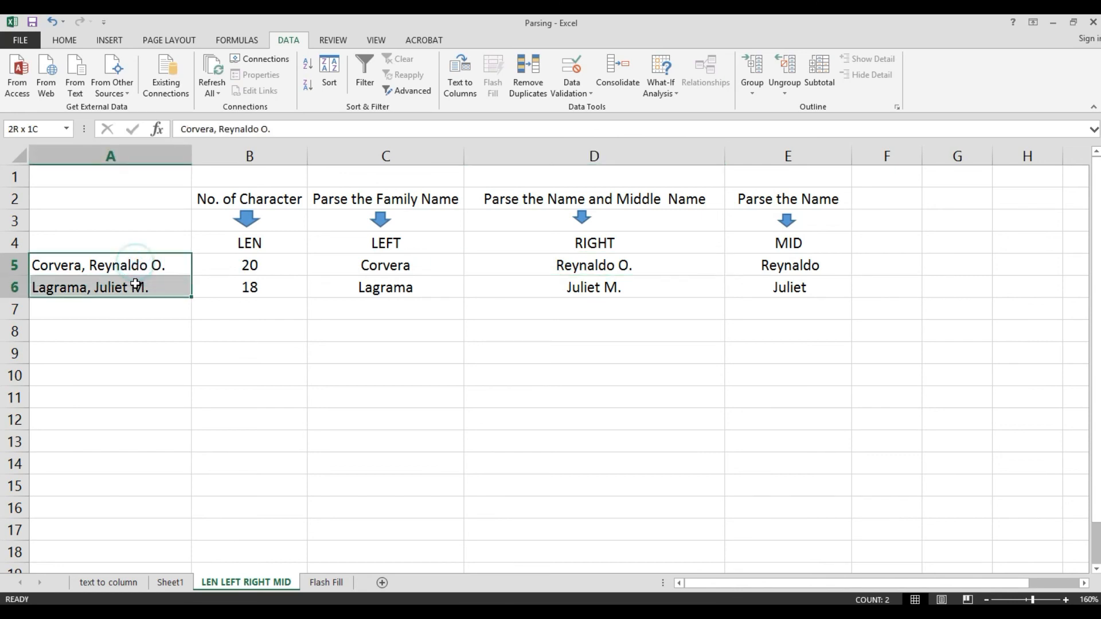
left_click_drag(241, 245, 784, 234)
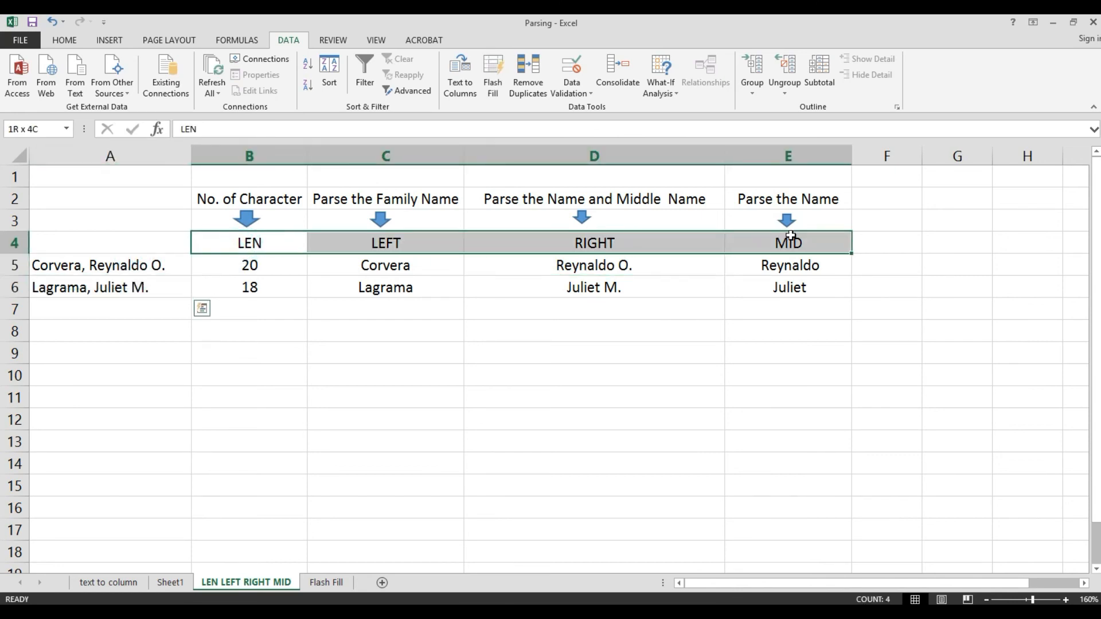